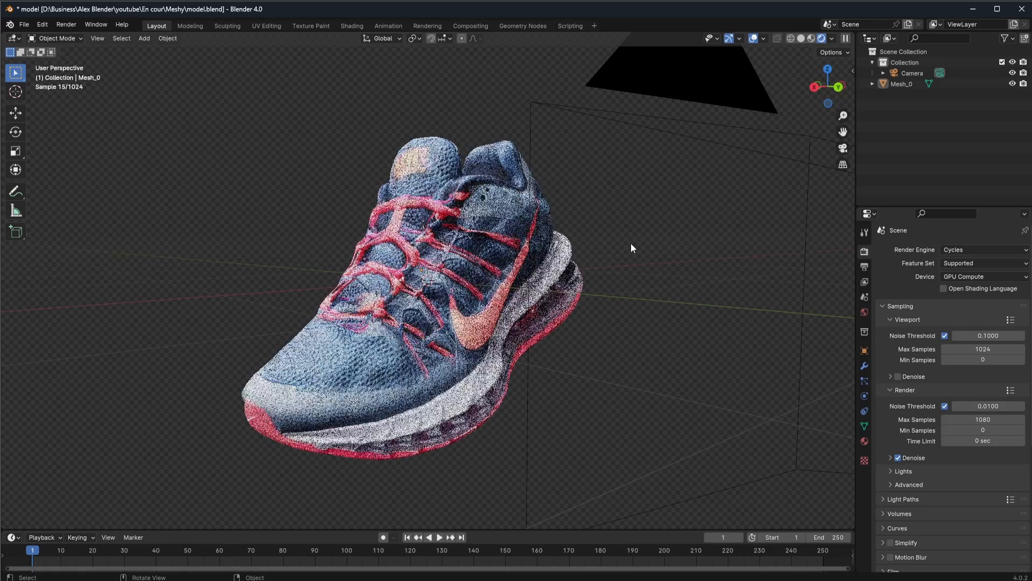
pyautogui.moveTo(630, 243); pyautogui.dragTo(589, 273, button='middle')
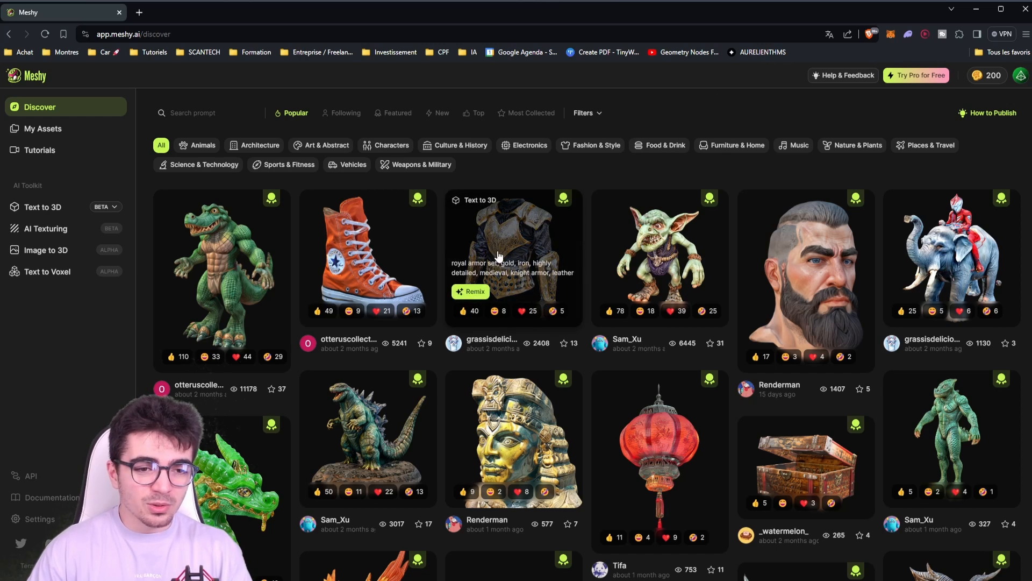
# Open the royal armor set model from the community gallery, inspect it from several angles, and close its preview.
pyautogui.click(506, 236)
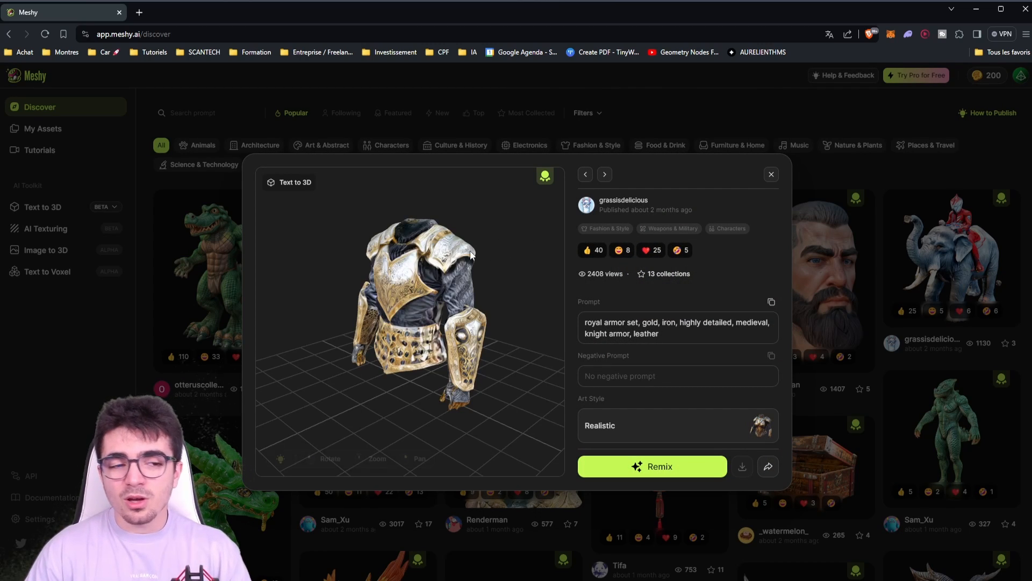
pyautogui.moveTo(405, 307); pyautogui.dragTo(444, 305)
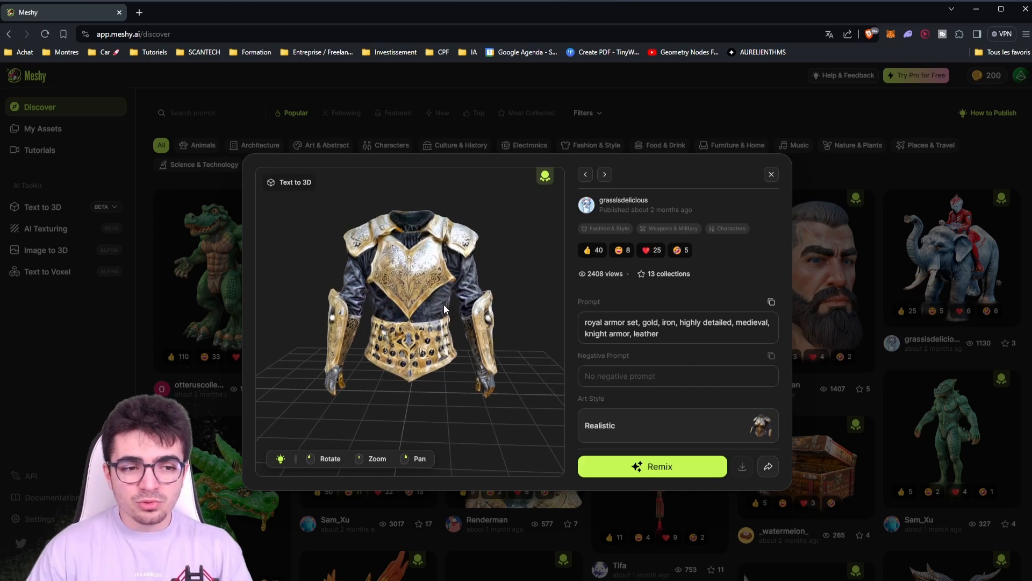
pyautogui.scroll(5, 443, 304)
pyautogui.moveTo(450, 247); pyautogui.dragTo(442, 290)
pyautogui.scroll(-3, 424, 292)
pyautogui.click(770, 174)
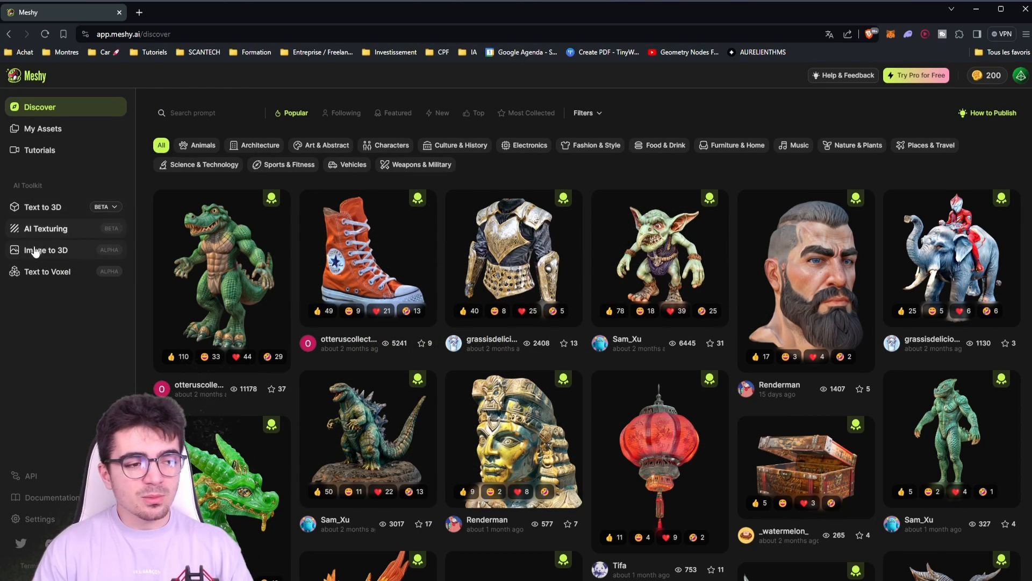
# Examine the AI Texturing workspace and its new project form, and return to the Discover gallery without creating a project.
pyautogui.click(43, 232)
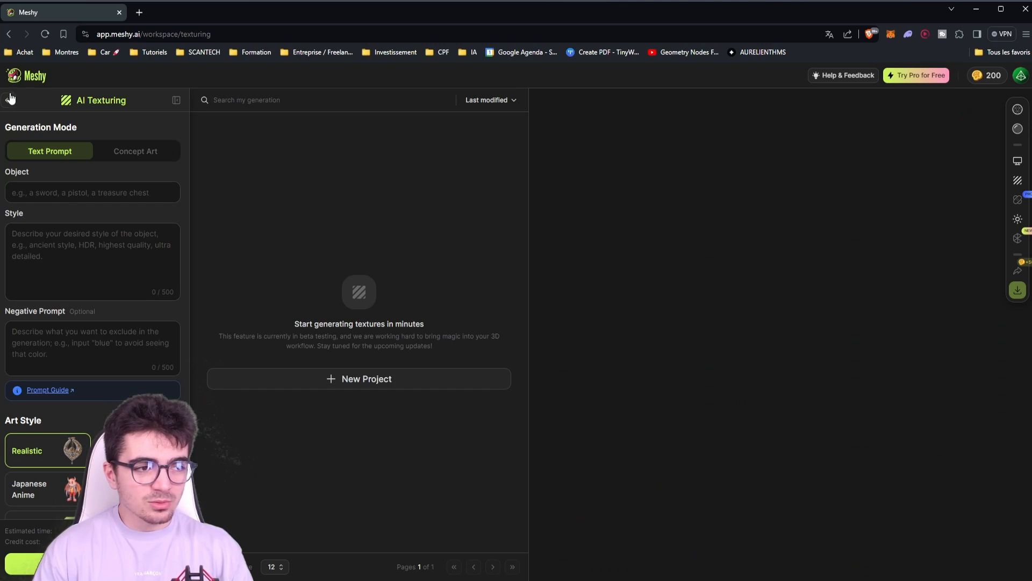
pyautogui.click(340, 382)
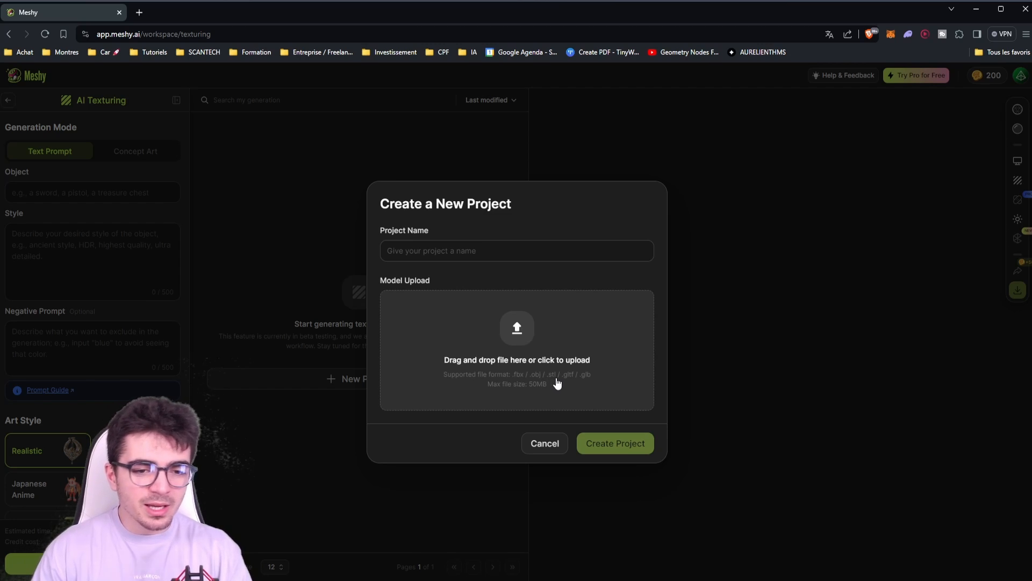
pyautogui.click(541, 443)
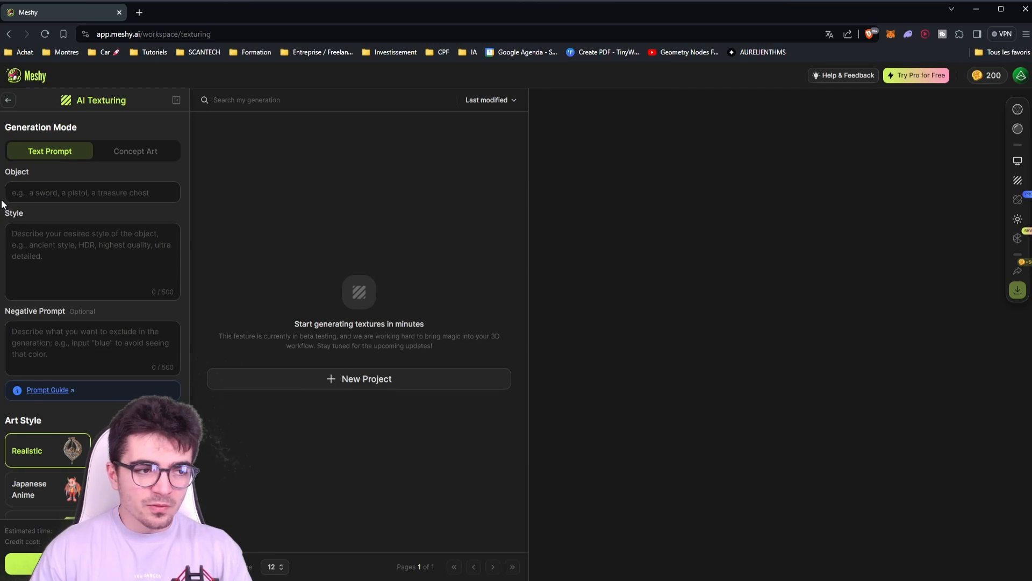
pyautogui.click(69, 243)
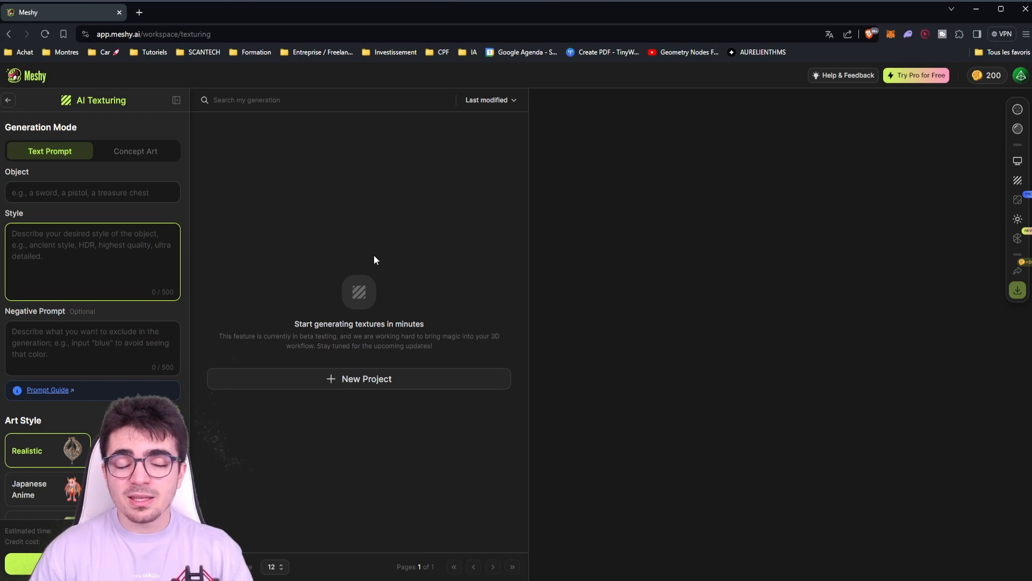
pyautogui.click(8, 101)
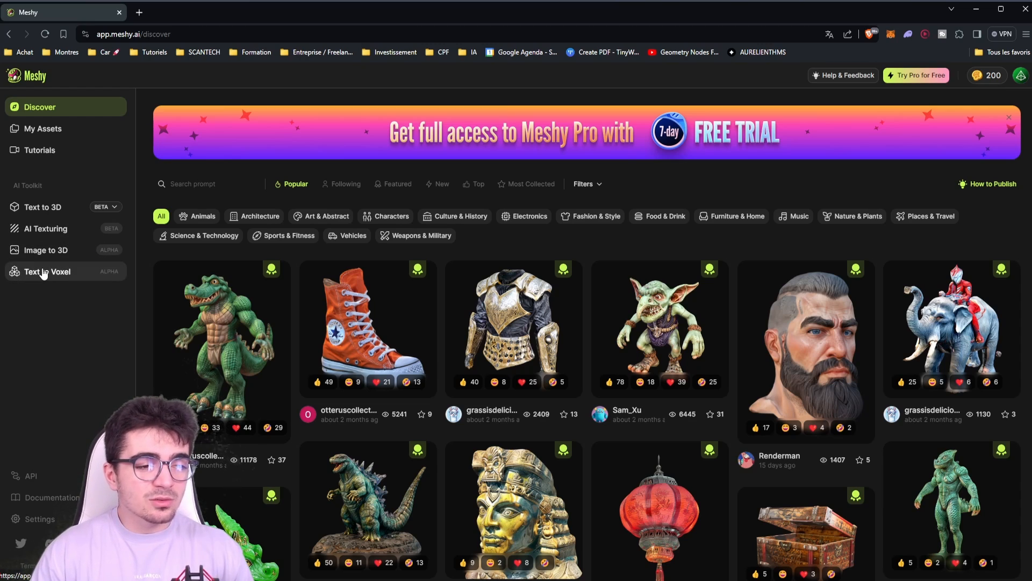
# Browse the community models filtered to the Text to Voxel generation type, and restore the filter to all types.
pyautogui.click(585, 184)
pyautogui.click(669, 286)
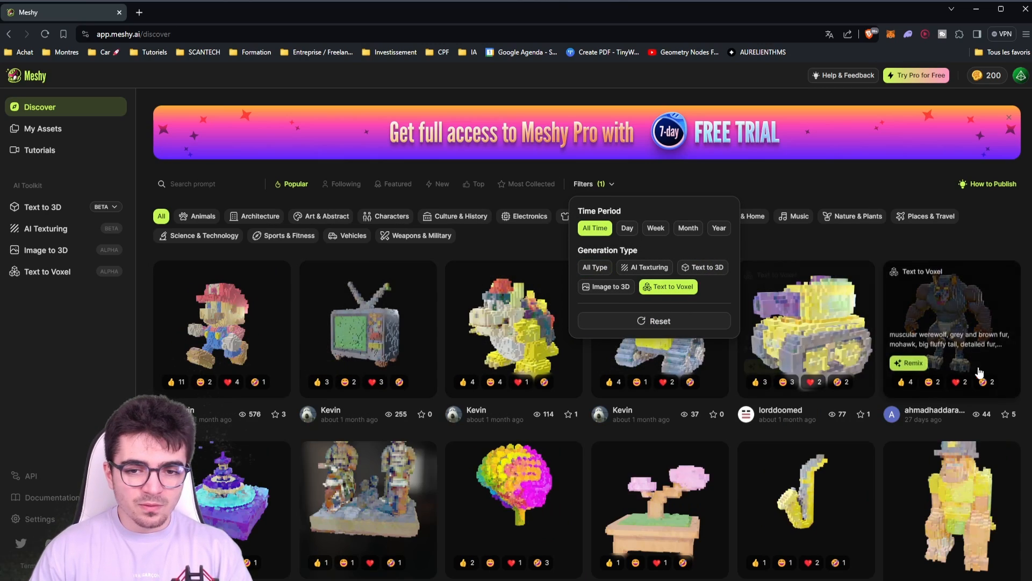
pyautogui.scroll(-3, 946, 333)
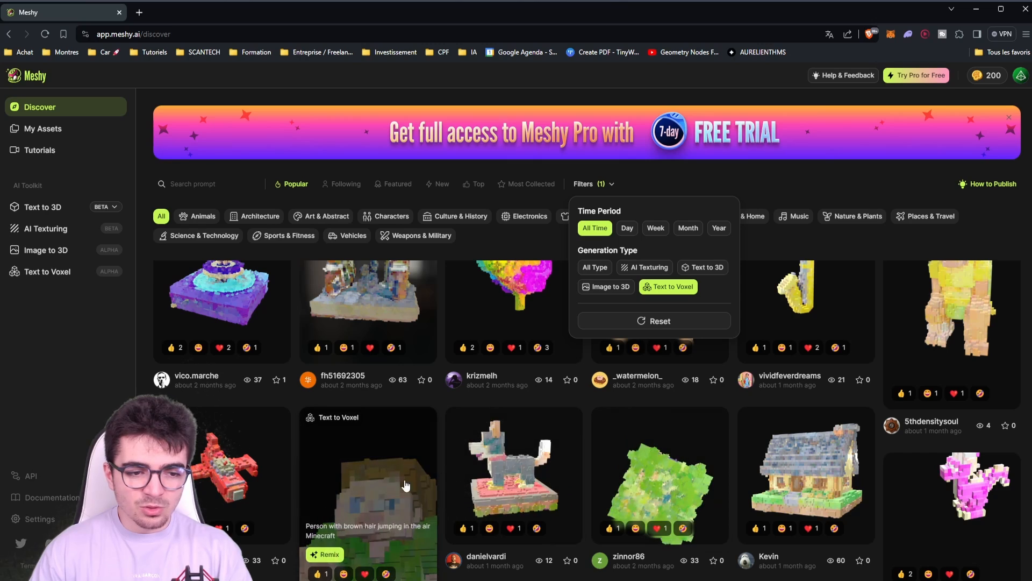
pyautogui.scroll(3, 840, 543)
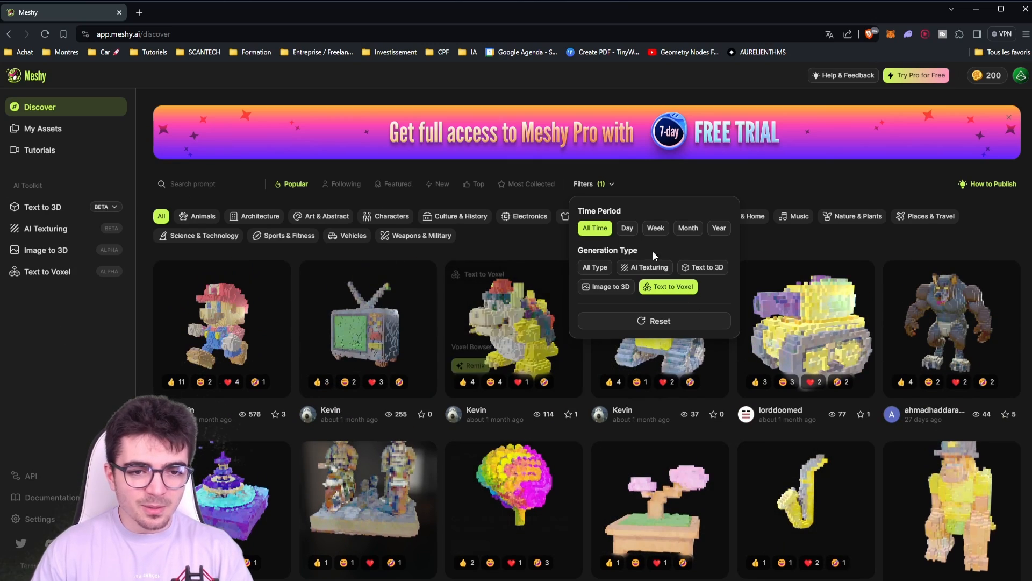
pyautogui.click(609, 268)
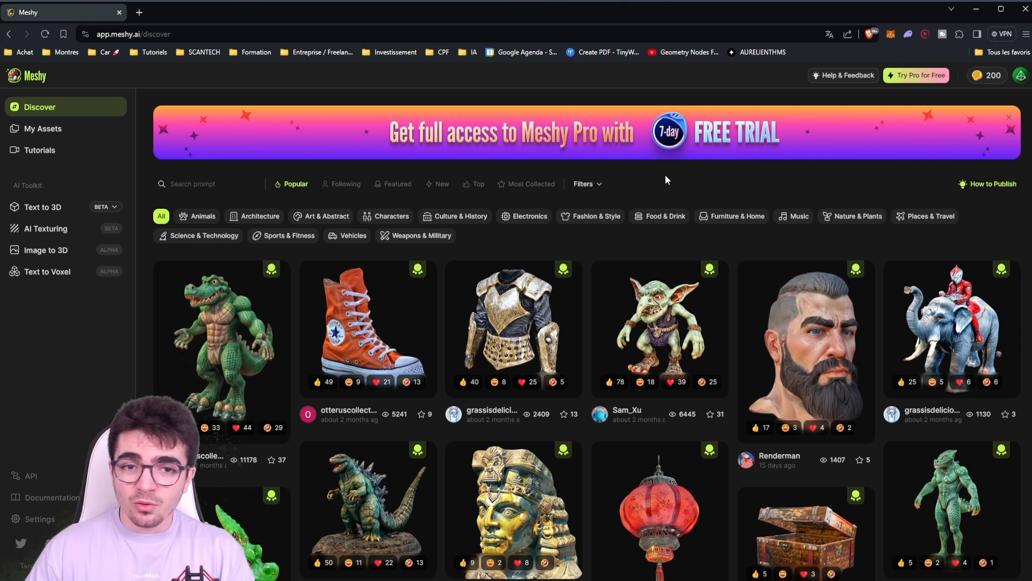
# Review the remaining credits and compare the monthly credits and server speed of the Pro and Max subscription plans.
pyautogui.click(991, 75)
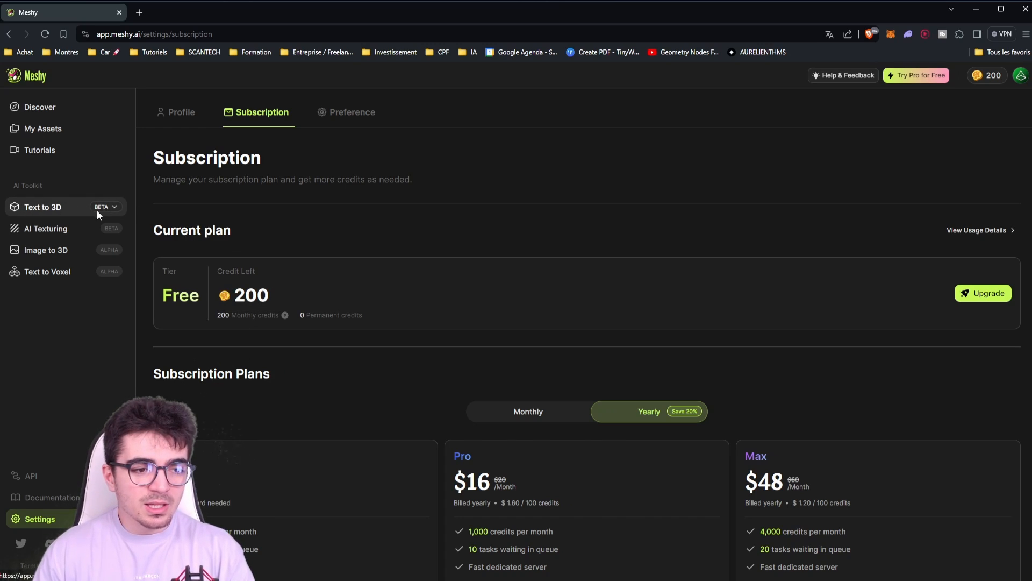
pyautogui.moveTo(289, 295); pyautogui.dragTo(244, 300)
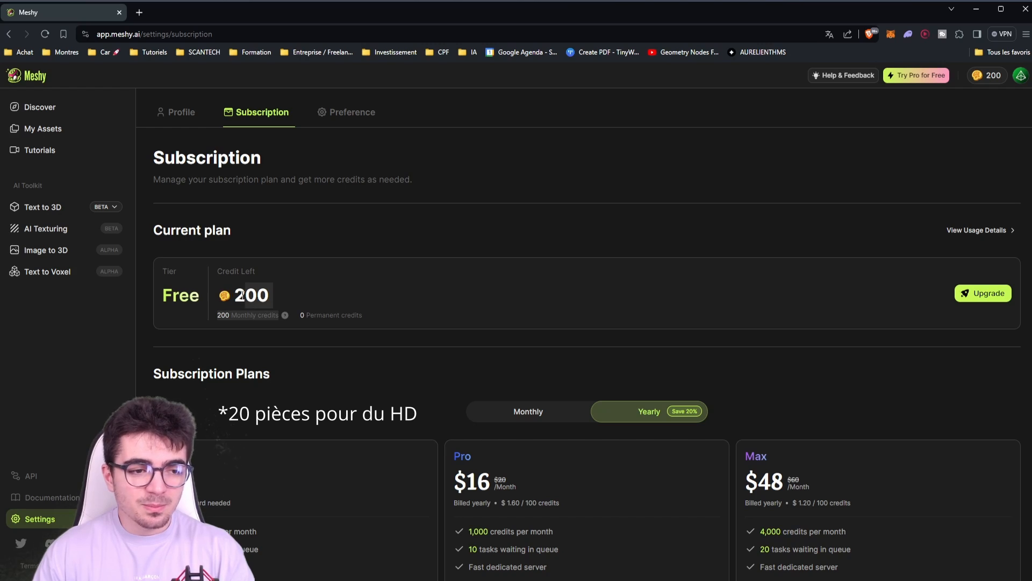
pyautogui.click(328, 303)
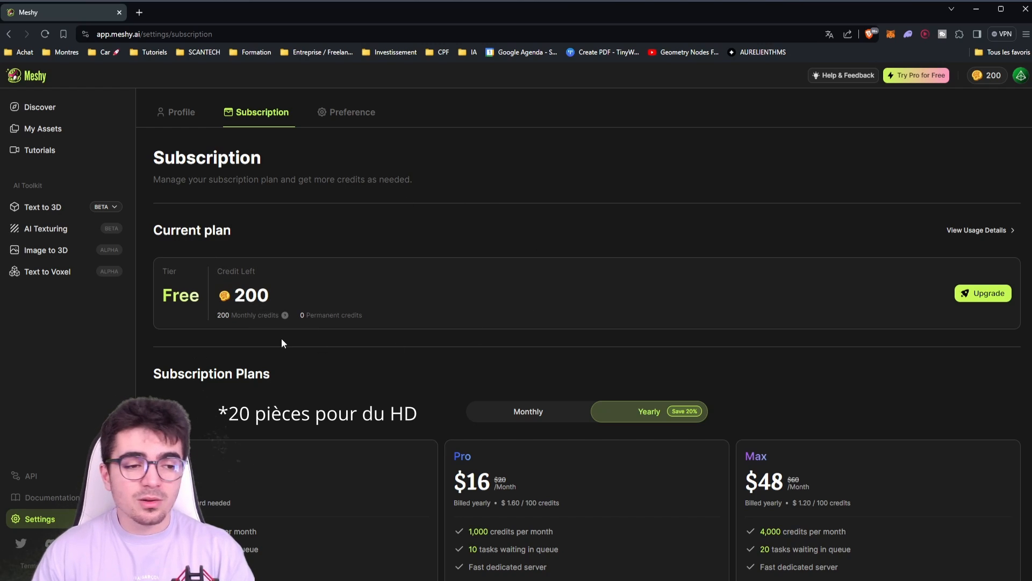
pyautogui.scroll(-2, 226, 440)
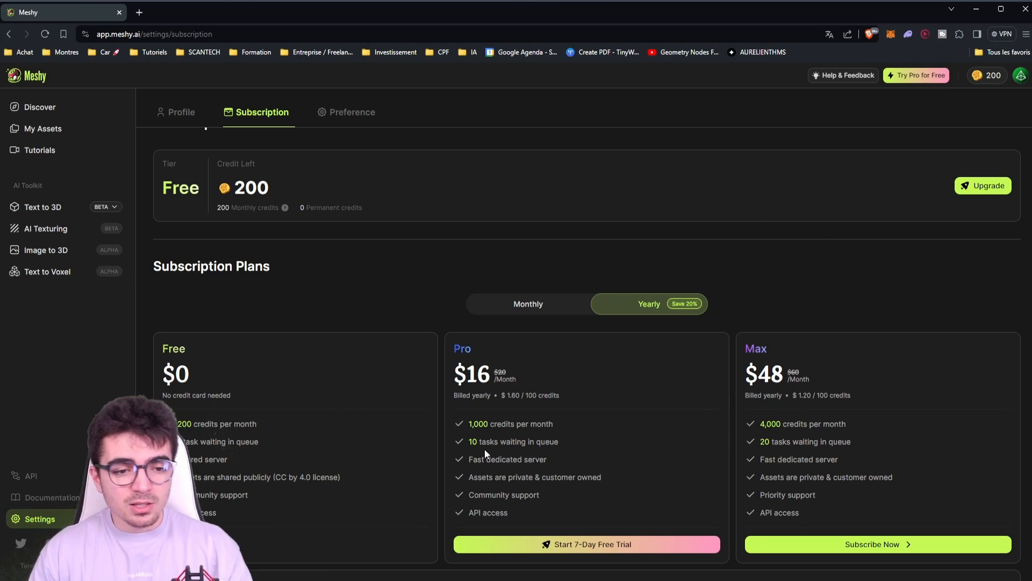
pyautogui.tripleClick(510, 424)
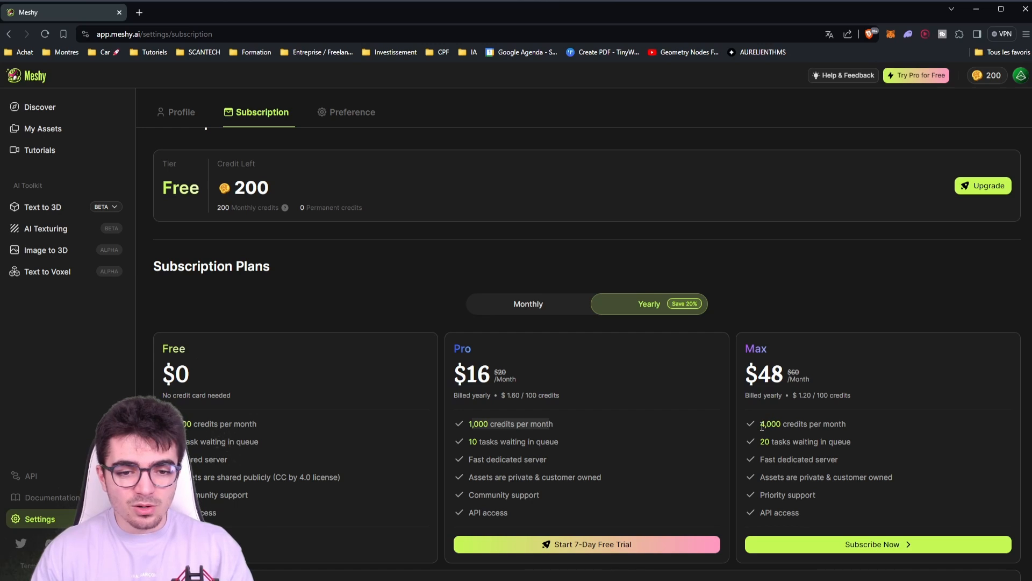
pyautogui.moveTo(762, 426); pyautogui.dragTo(874, 430)
pyautogui.click(471, 461)
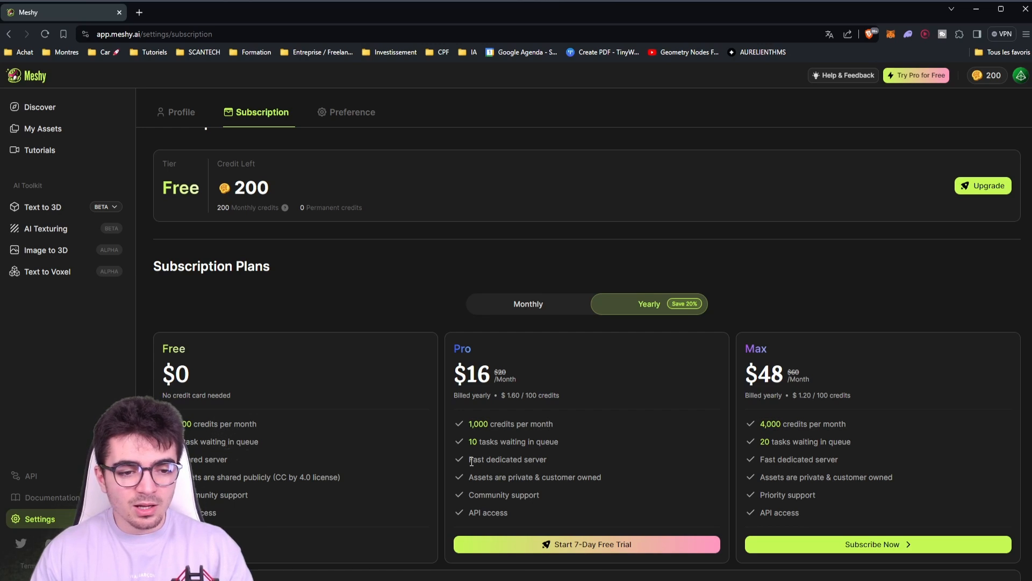
pyautogui.moveTo(471, 461); pyautogui.dragTo(559, 458)
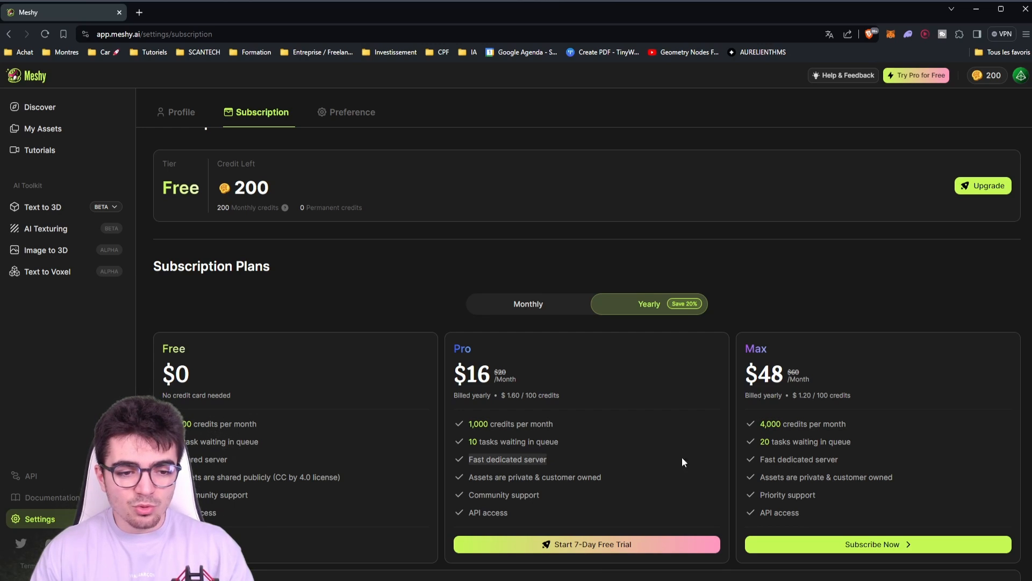
pyautogui.moveTo(778, 460); pyautogui.dragTo(839, 459)
pyautogui.scroll(2, 619, 409)
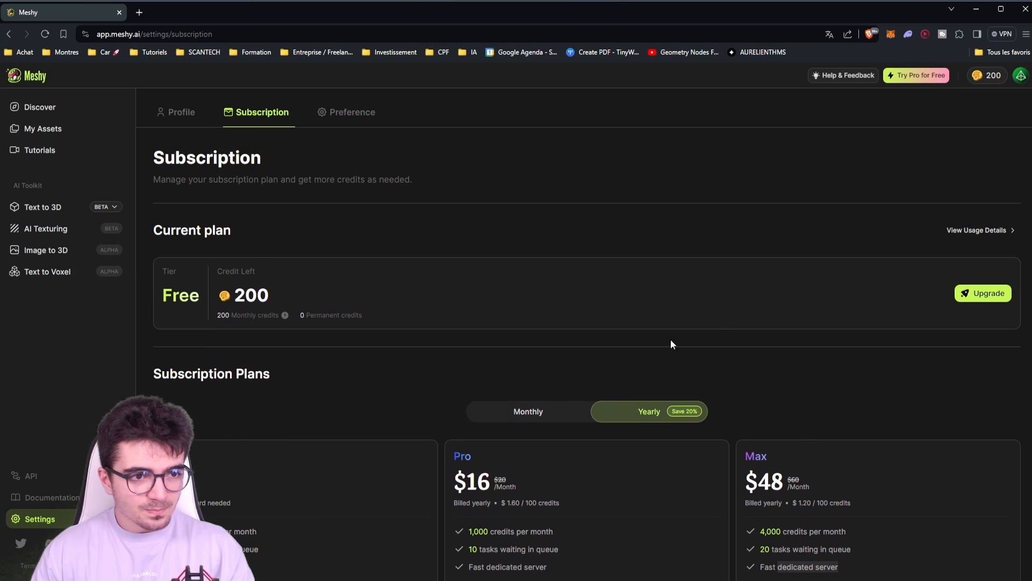
# Return to the Discover gallery, dismiss the free trial banner, and browse the popular community models.
pyautogui.click(40, 107)
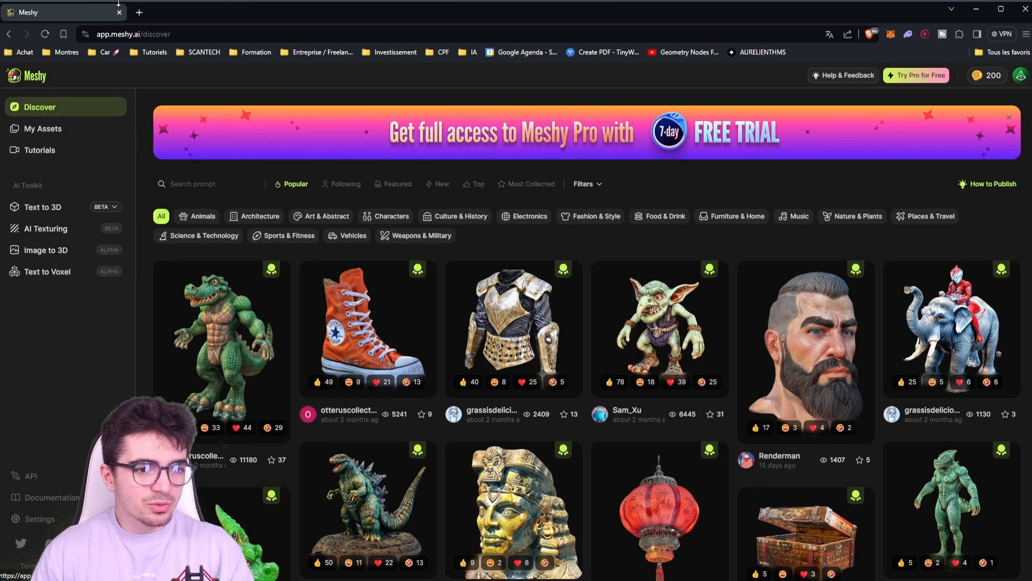
pyautogui.click(1009, 117)
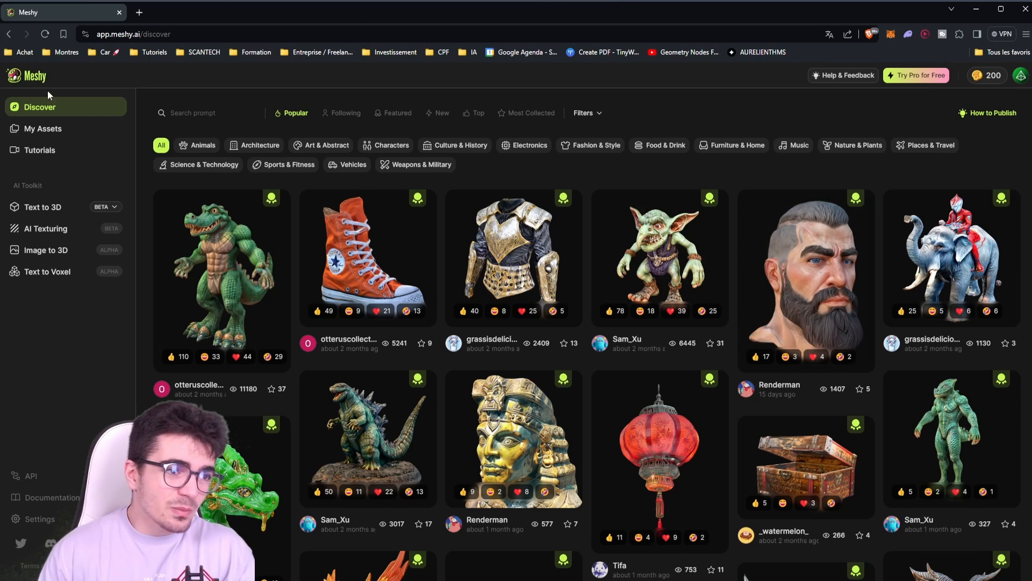
pyautogui.moveTo(201, 226)
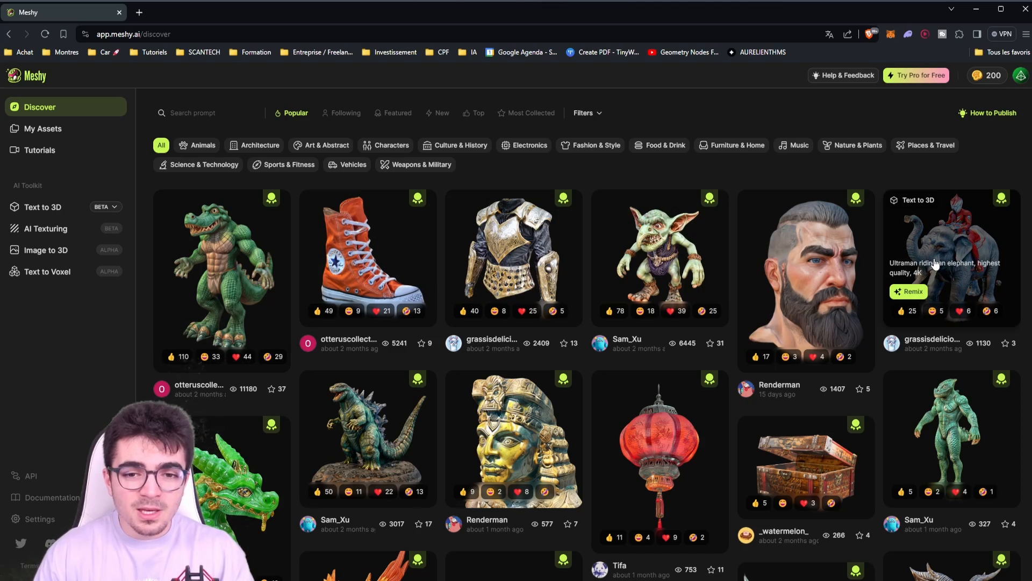
pyautogui.scroll(-7, 582, 371)
pyautogui.scroll(-17, 592, 379)
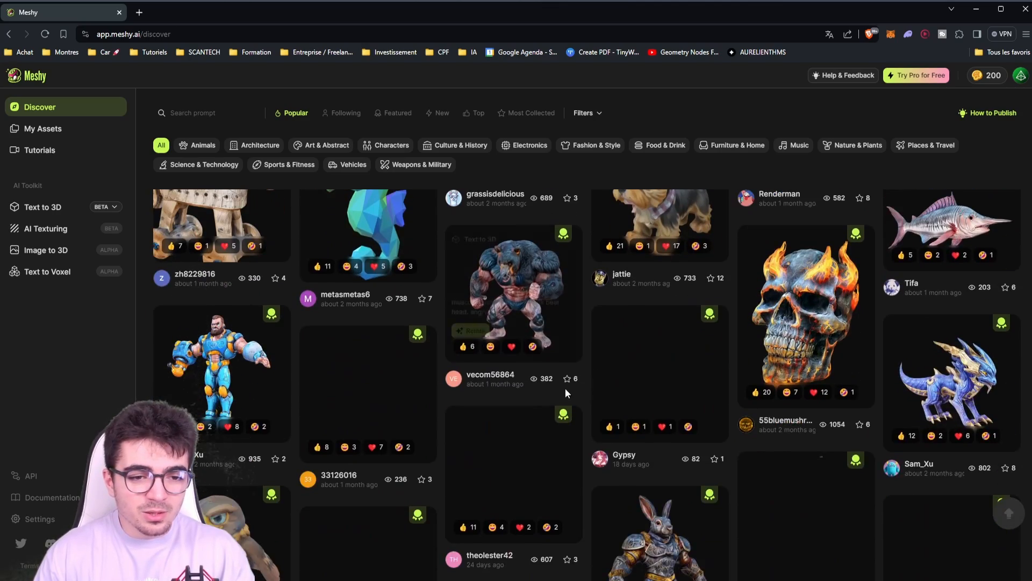
pyautogui.scroll(20, 466, 413)
pyautogui.moveTo(469, 338)
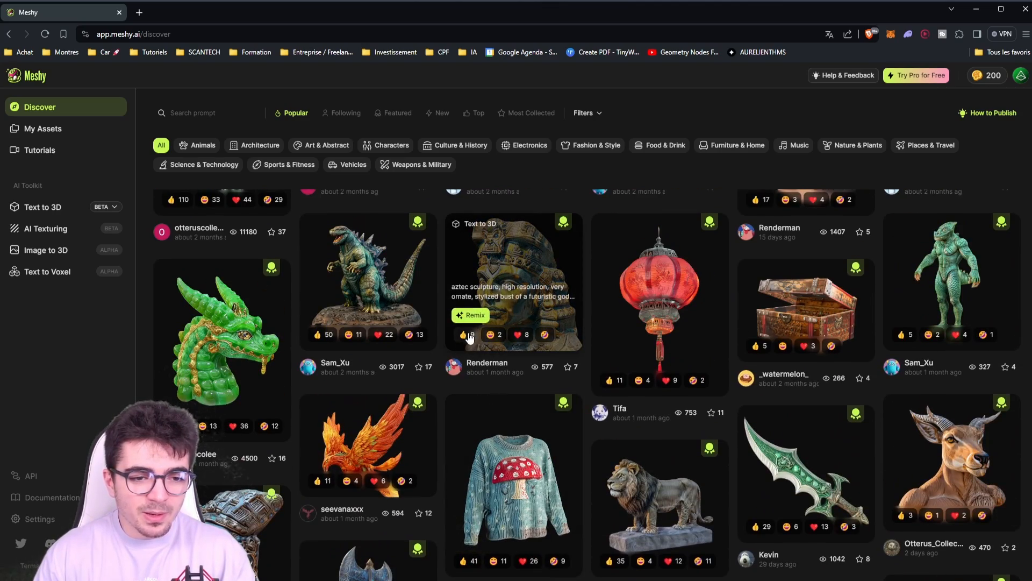
pyautogui.scroll(3, 631, 418)
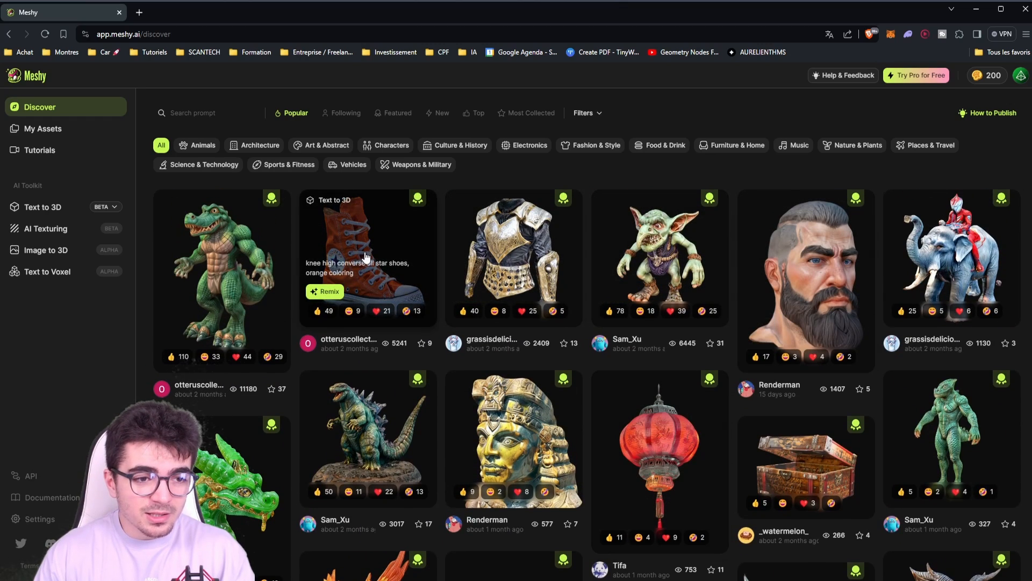
# Open the orange knee-high Converse shoe model and examine its prompt, negative prompt and seed.
pyautogui.click(369, 257)
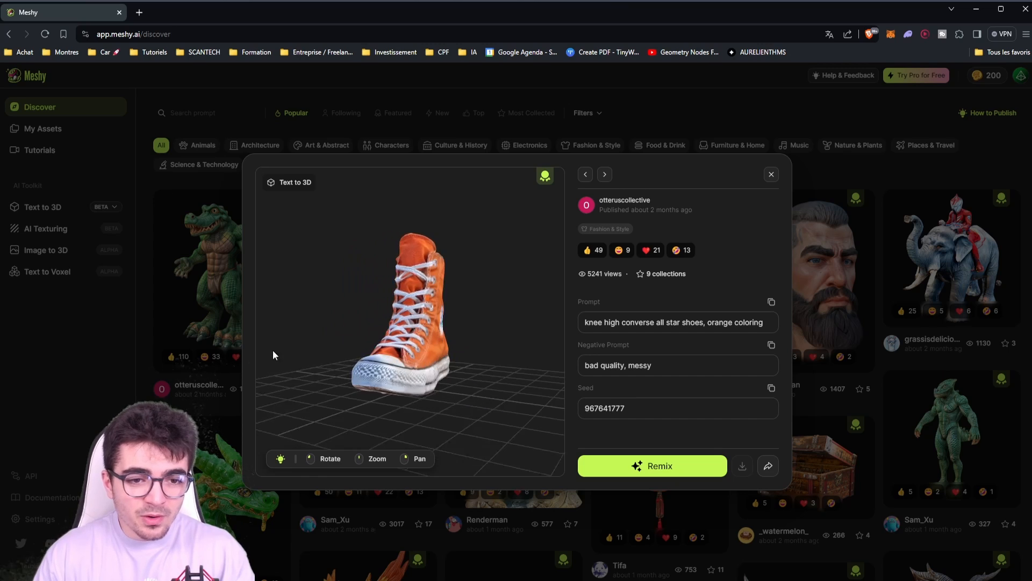
pyautogui.moveTo(741, 325); pyautogui.dragTo(642, 345)
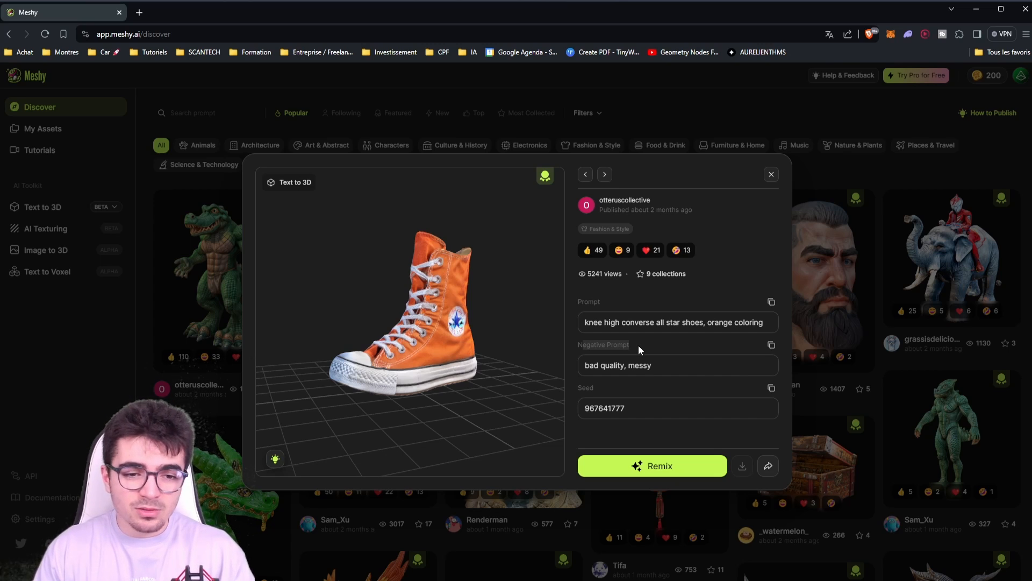
pyautogui.click(699, 363)
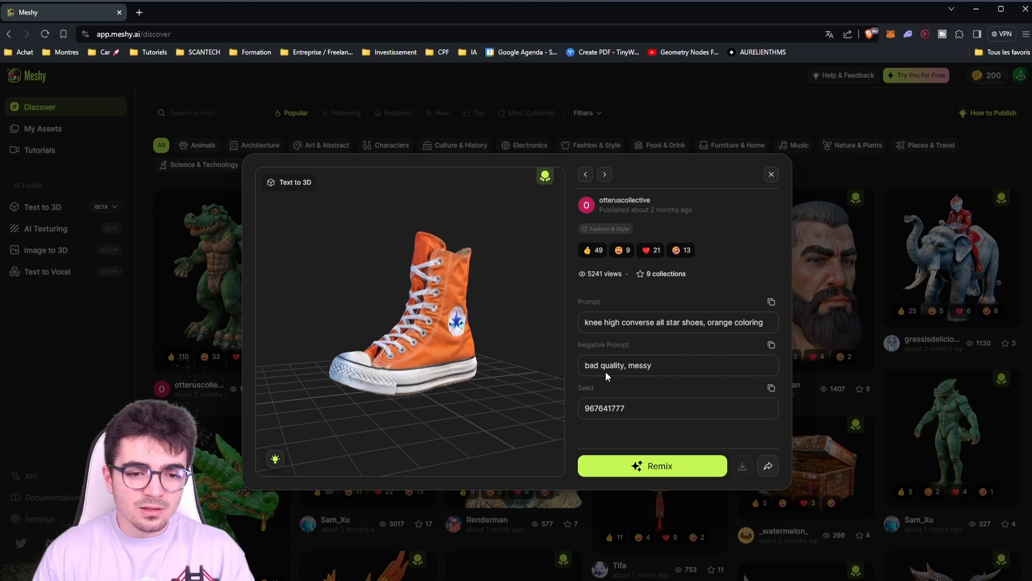
pyautogui.moveTo(587, 368); pyautogui.dragTo(654, 366)
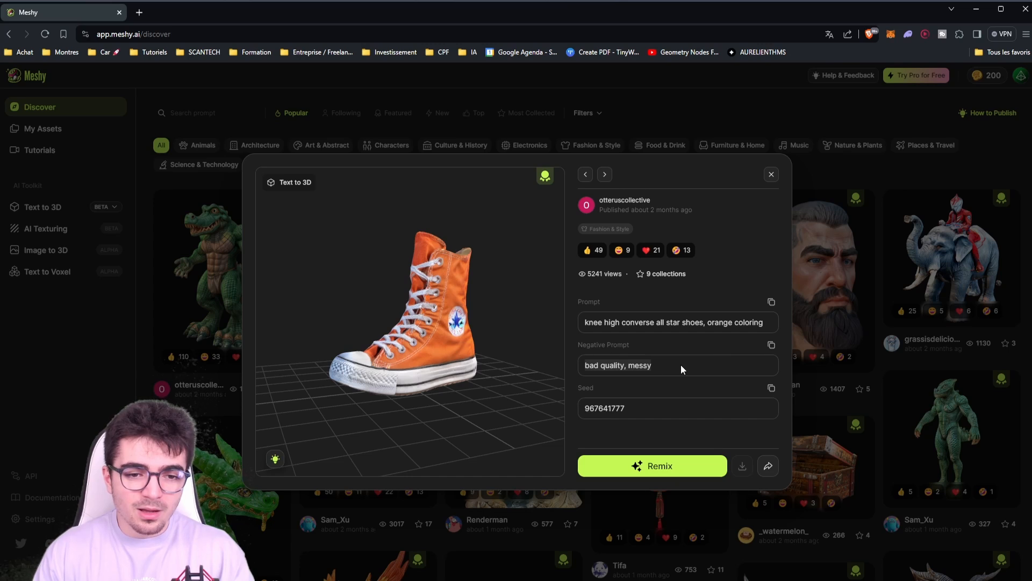
pyautogui.moveTo(584, 321); pyautogui.dragTo(773, 323)
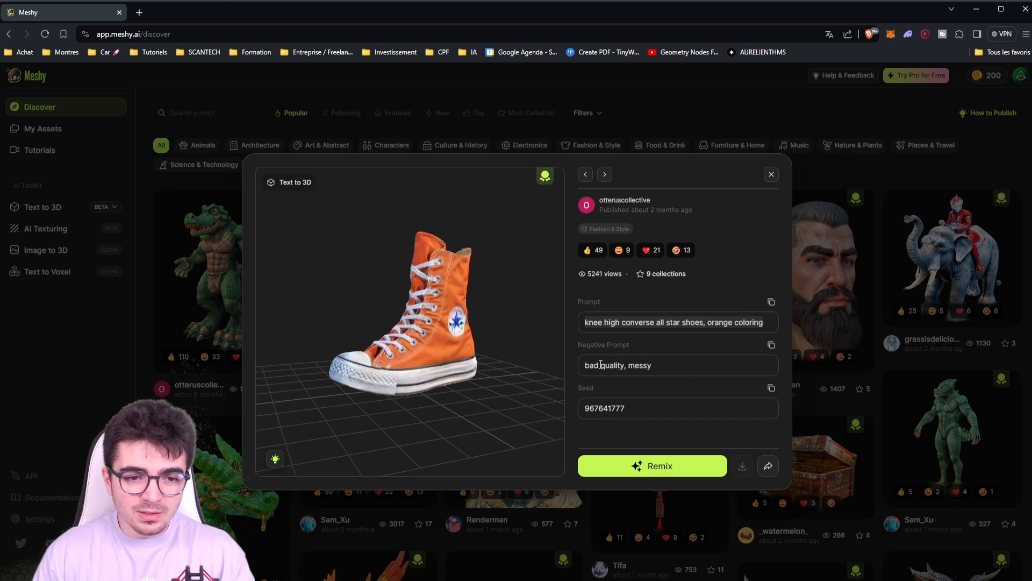
pyautogui.moveTo(585, 366); pyautogui.dragTo(627, 365)
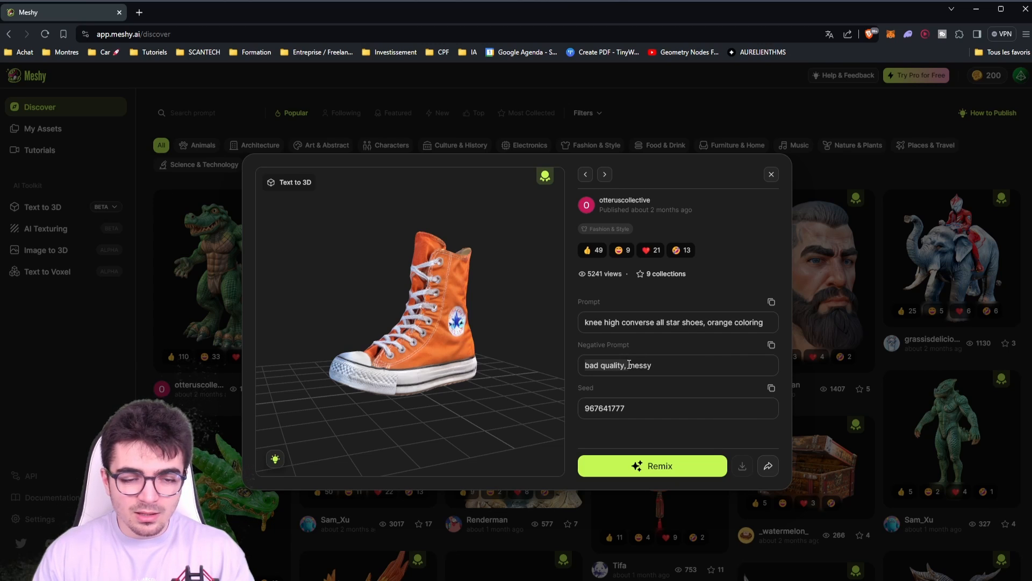
pyautogui.moveTo(622, 366); pyautogui.dragTo(555, 369)
pyautogui.click(699, 289)
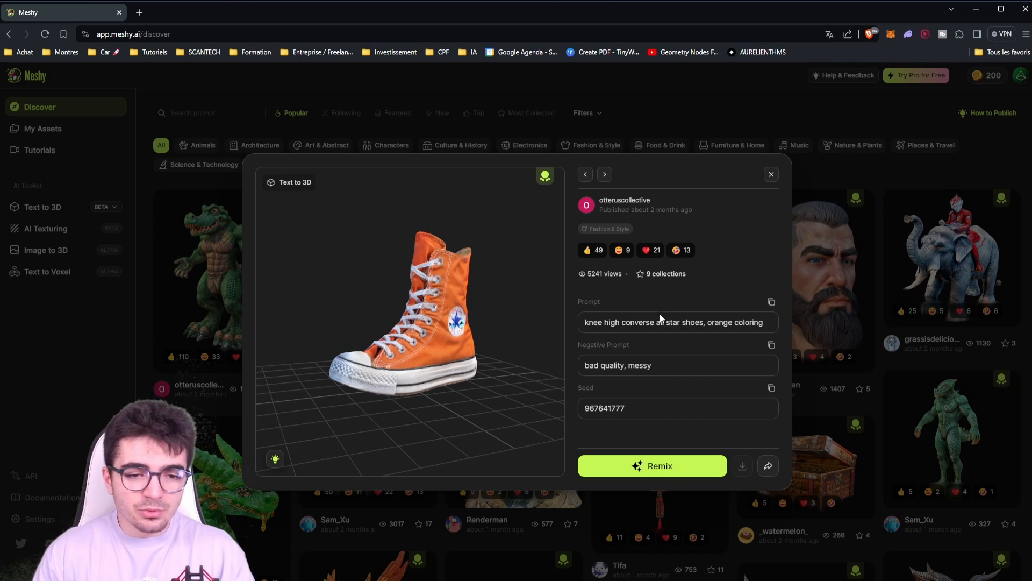
pyautogui.moveTo(584, 411)
pyautogui.mouseDown()
pyautogui.moveTo(633, 408)
pyautogui.moveTo(586, 411)
pyautogui.mouseUp()
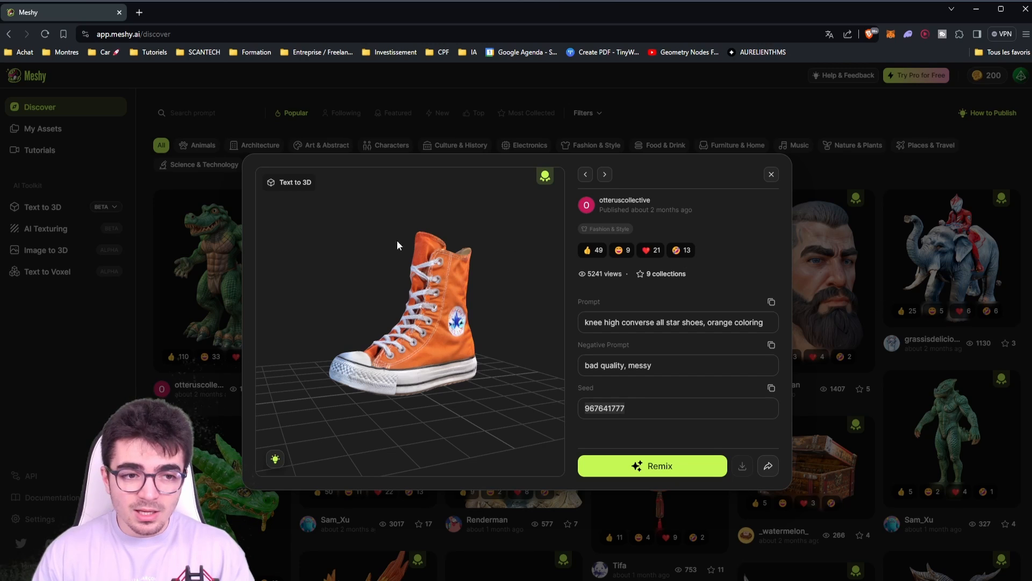
# Inspect the orange Converse model from several angles, check its sharing options, and close its details.
pyautogui.moveTo(398, 245); pyautogui.dragTo(796, 336)
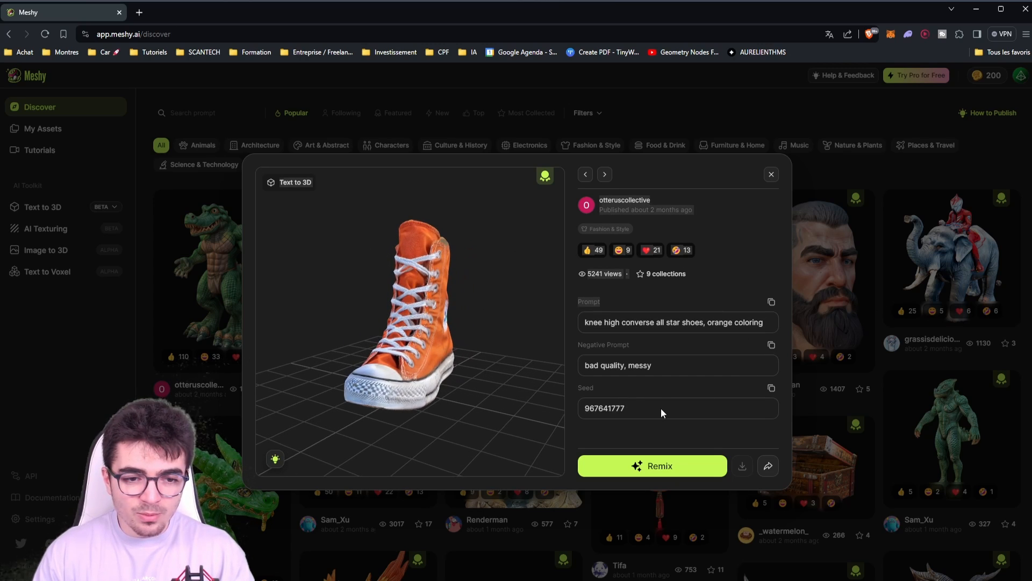
pyautogui.moveTo(495, 376); pyautogui.dragTo(415, 268)
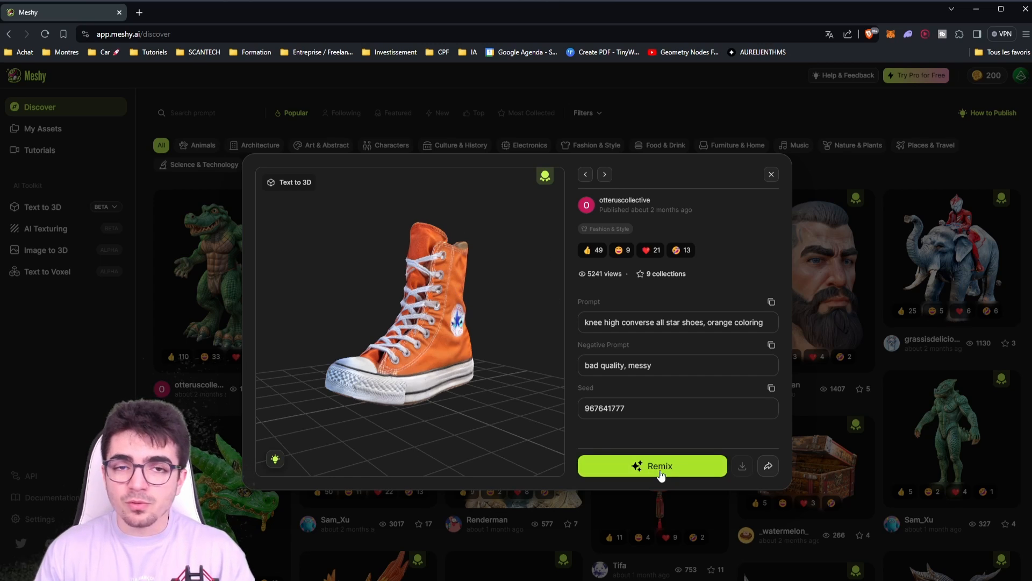
pyautogui.click(768, 468)
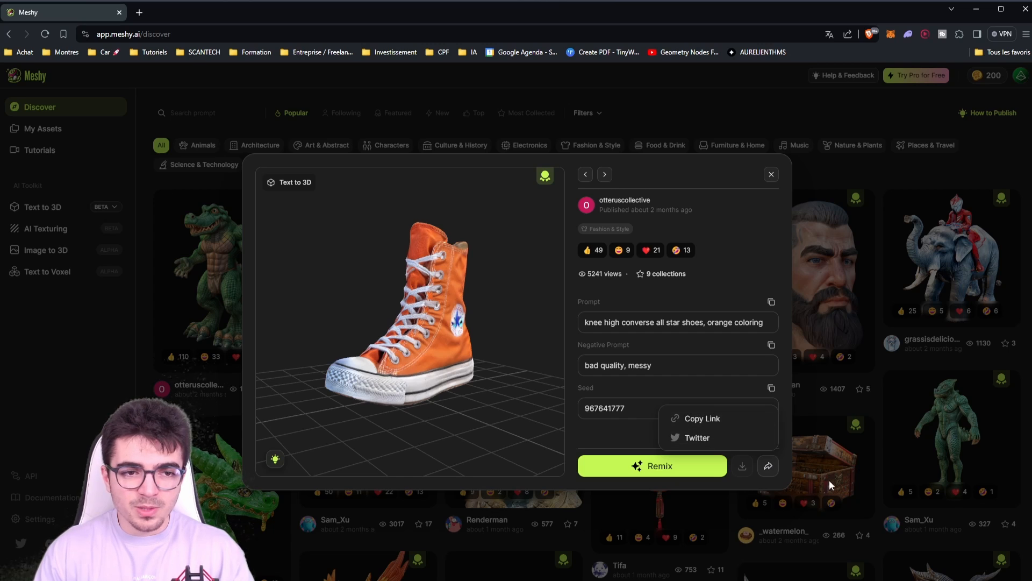
pyautogui.click(772, 175)
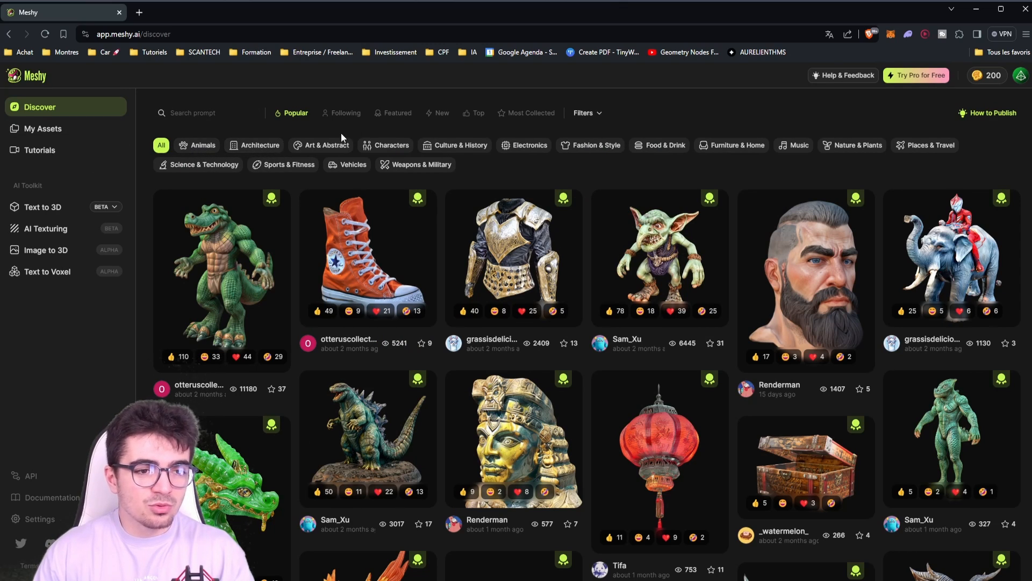
# Browse the community models in the Electronics and Food & Drink categories, then clear the category filter.
pyautogui.click(522, 148)
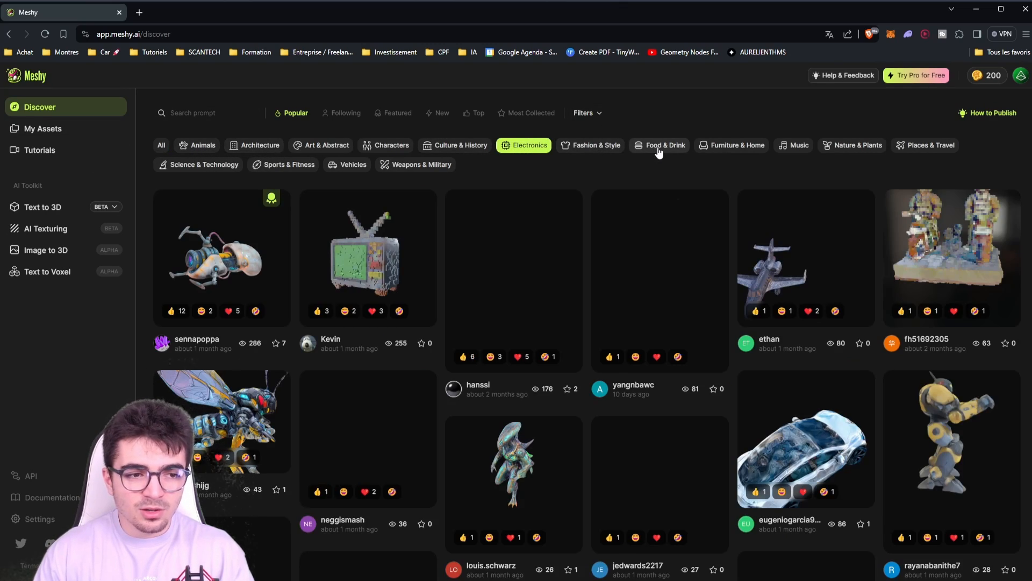
pyautogui.click(660, 147)
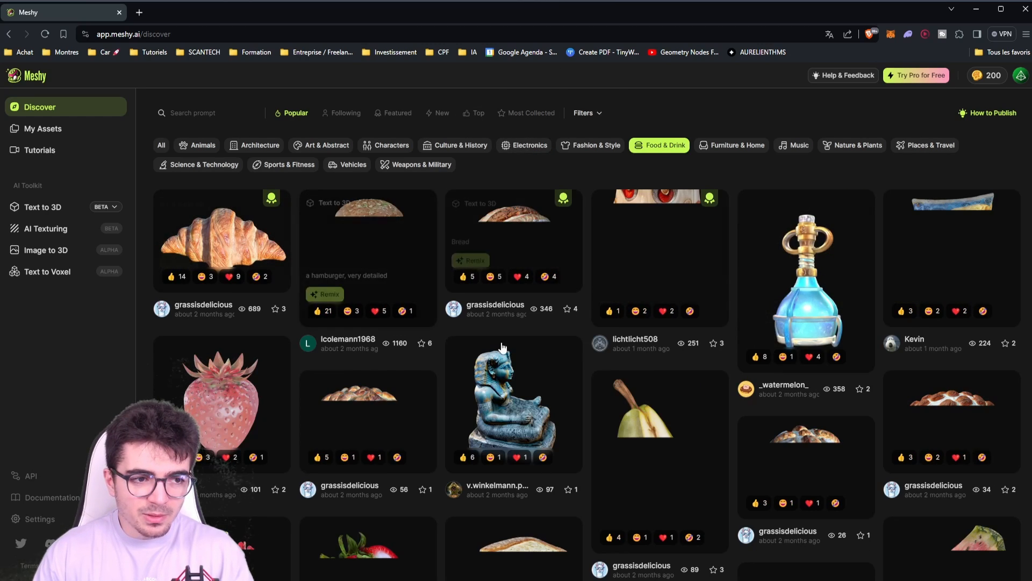
pyautogui.click(656, 149)
# View the gallery limited to the Month time period, and restore the period to All Time.
pyautogui.click(584, 114)
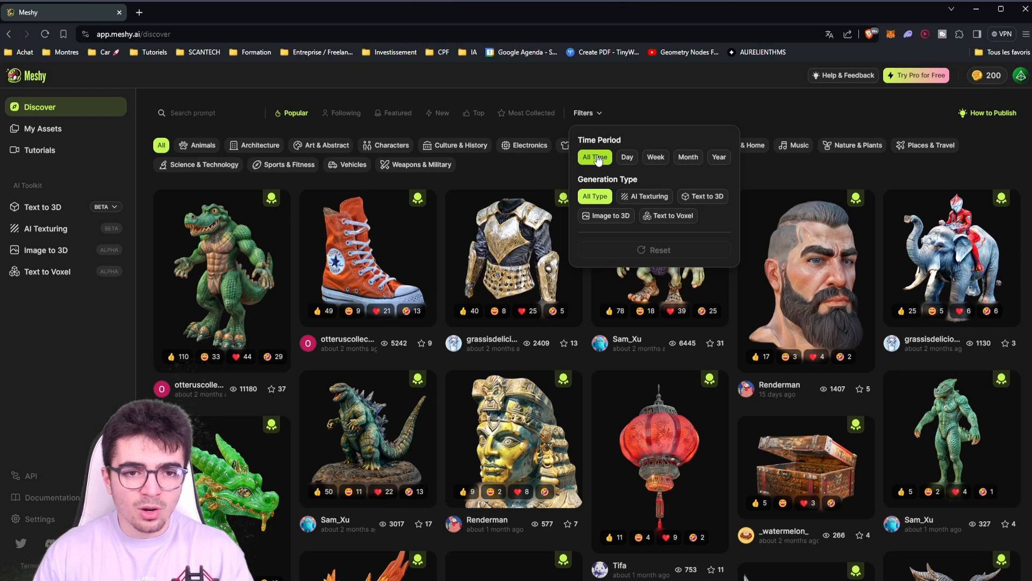
pyautogui.click(689, 157)
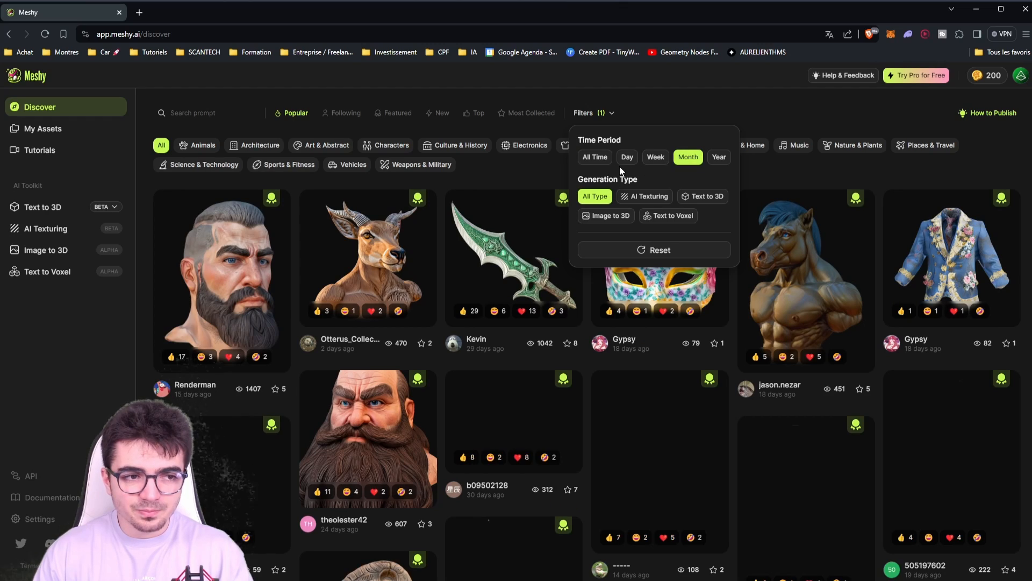
pyautogui.click(594, 157)
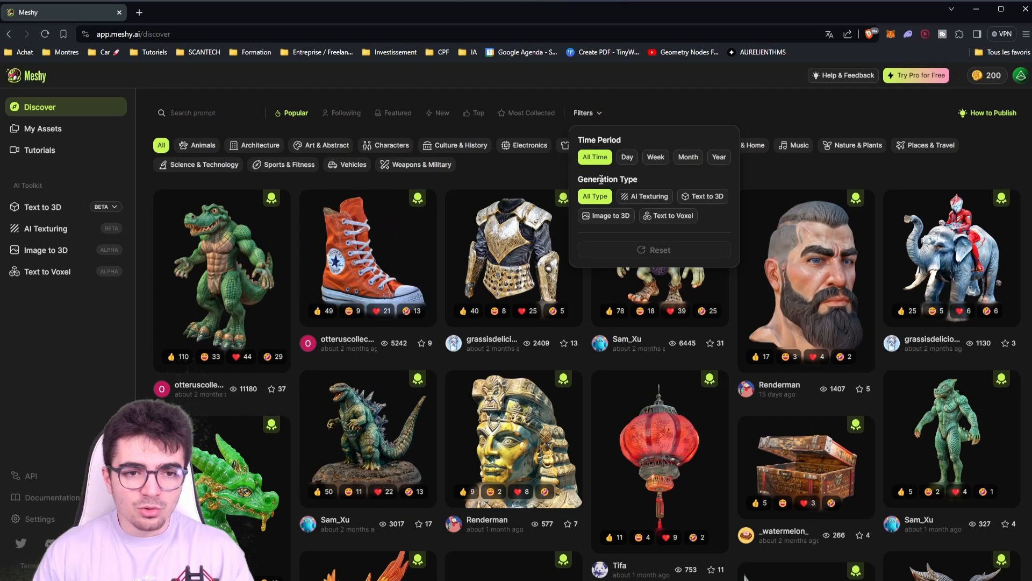
# Filter the gallery to the AI Texturing generation type and examine the blue potion bottle's model, prompt and style.
pyautogui.click(651, 196)
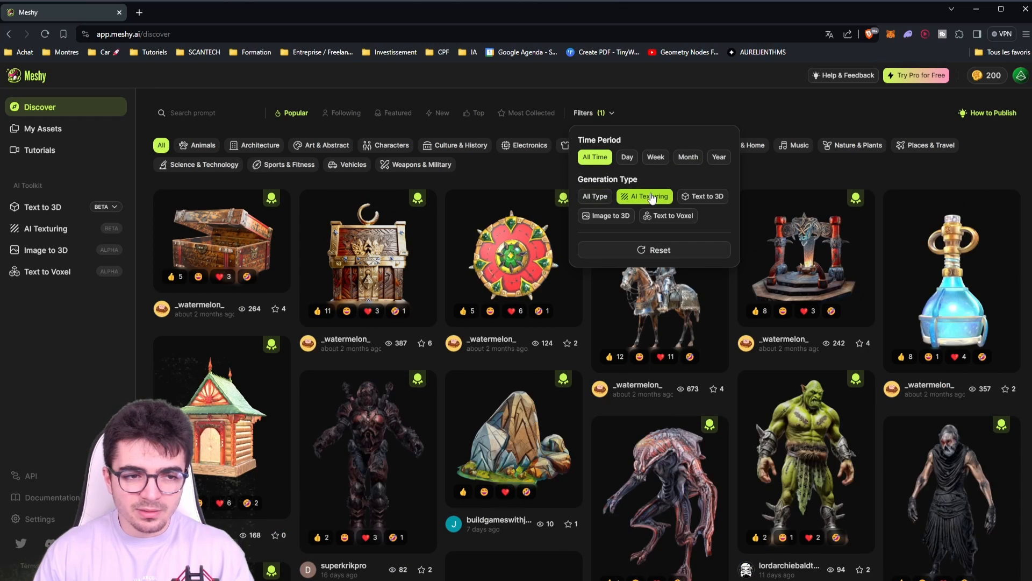
pyautogui.click(663, 113)
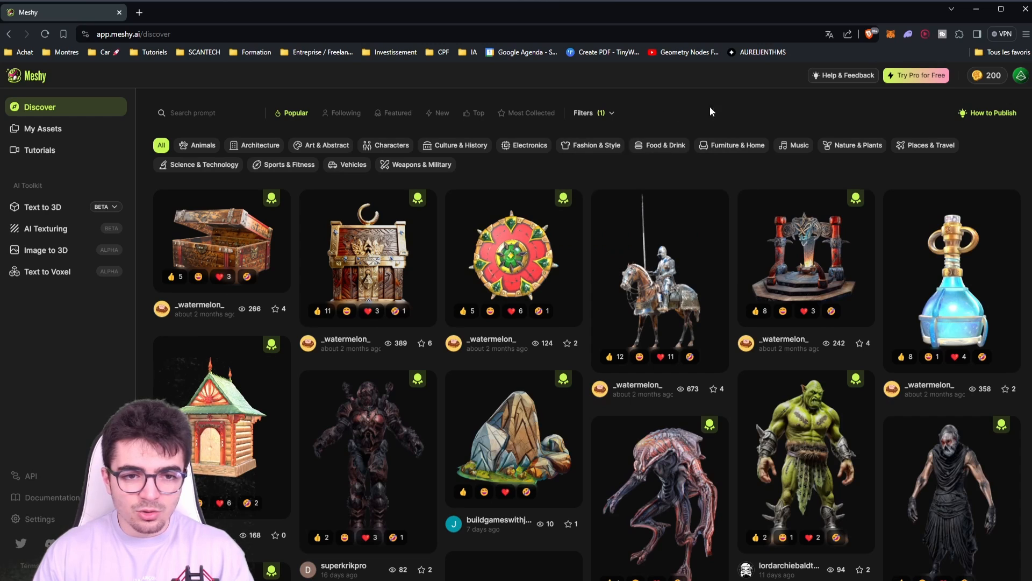
pyautogui.click(940, 247)
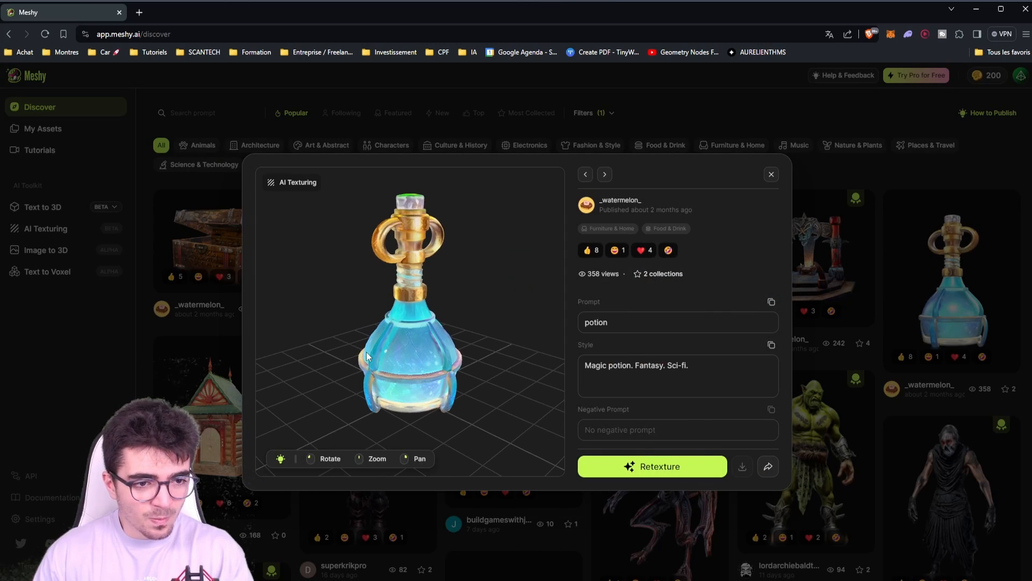
pyautogui.moveTo(447, 375); pyautogui.dragTo(557, 337)
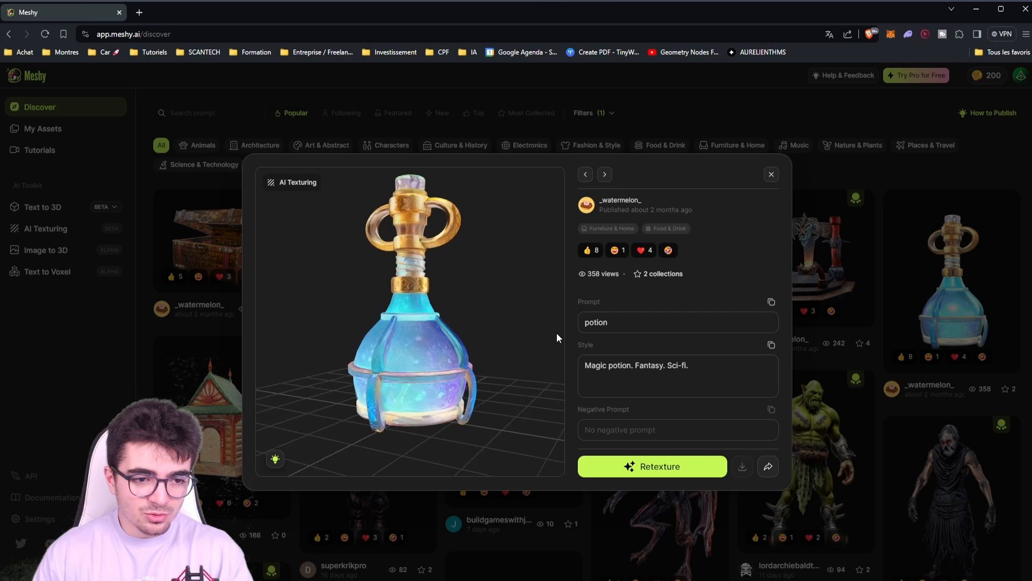
pyautogui.click(789, 174)
# Open the green orc model, examine its texture, style and negative prompt, close it, and reset the gallery filter.
pyautogui.scroll(-5, 650, 248)
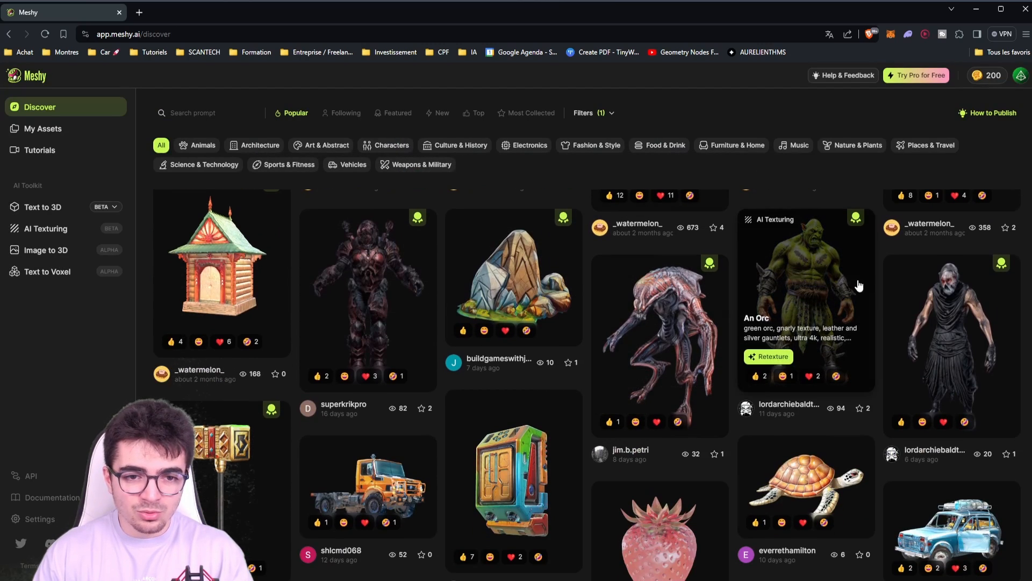
pyautogui.click(826, 275)
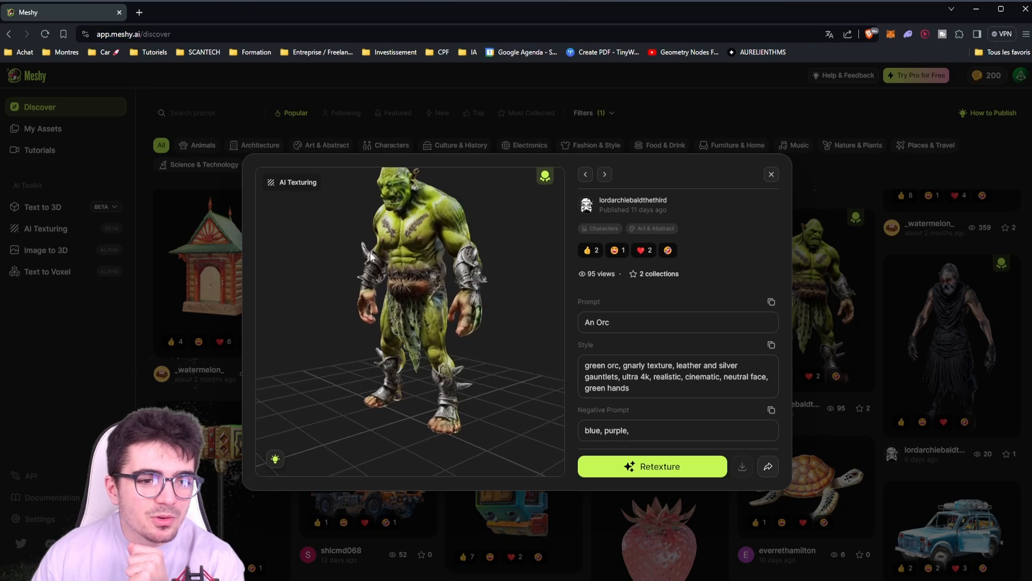
pyautogui.moveTo(276, 260)
pyautogui.mouseDown()
pyautogui.moveTo(235, 294)
pyautogui.moveTo(434, 237)
pyautogui.moveTo(415, 234)
pyautogui.moveTo(411, 243)
pyautogui.moveTo(405, 327)
pyautogui.moveTo(415, 299)
pyautogui.moveTo(386, 276)
pyautogui.moveTo(279, 279)
pyautogui.mouseUp()
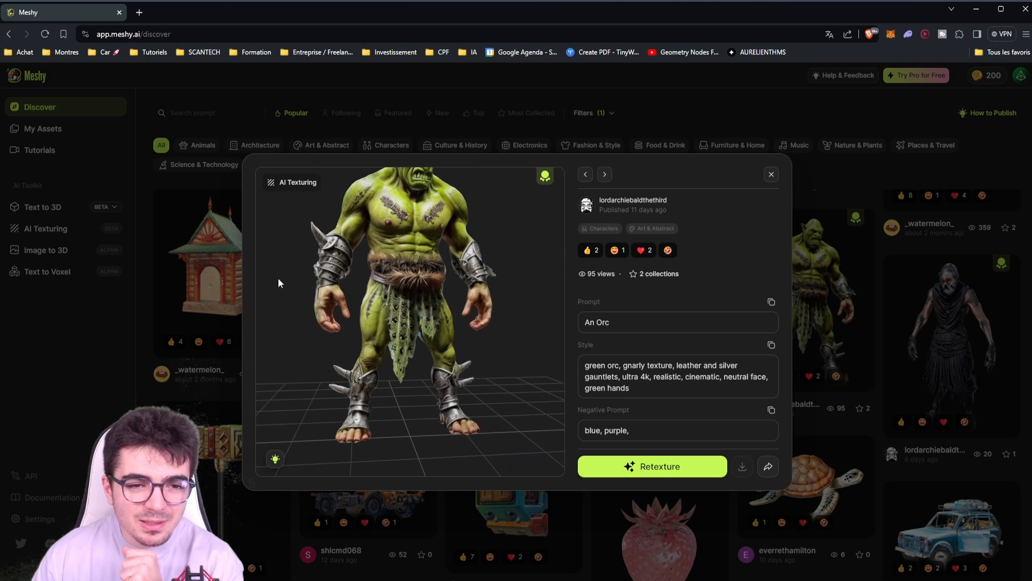
pyautogui.click(769, 175)
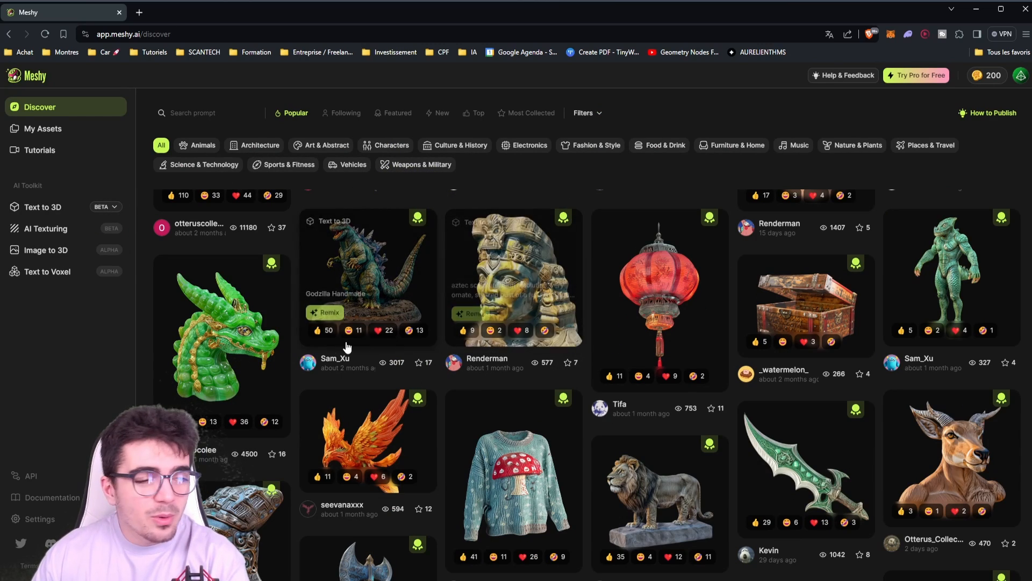
# Start a Text to 3D generation with the Realistic art style and the prompt "Nike shoes with air cushions".
pyautogui.click(33, 207)
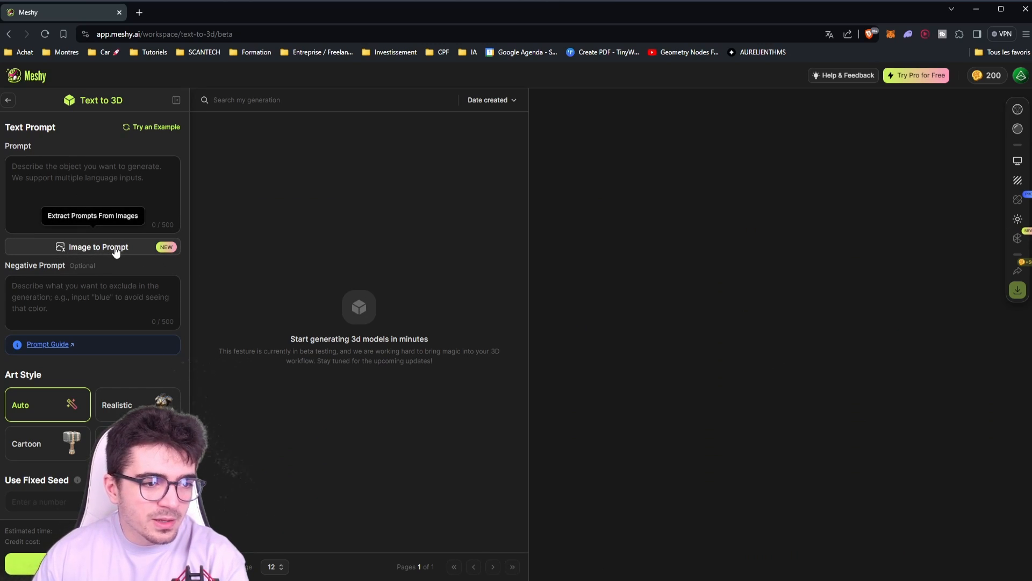
pyautogui.click(42, 177)
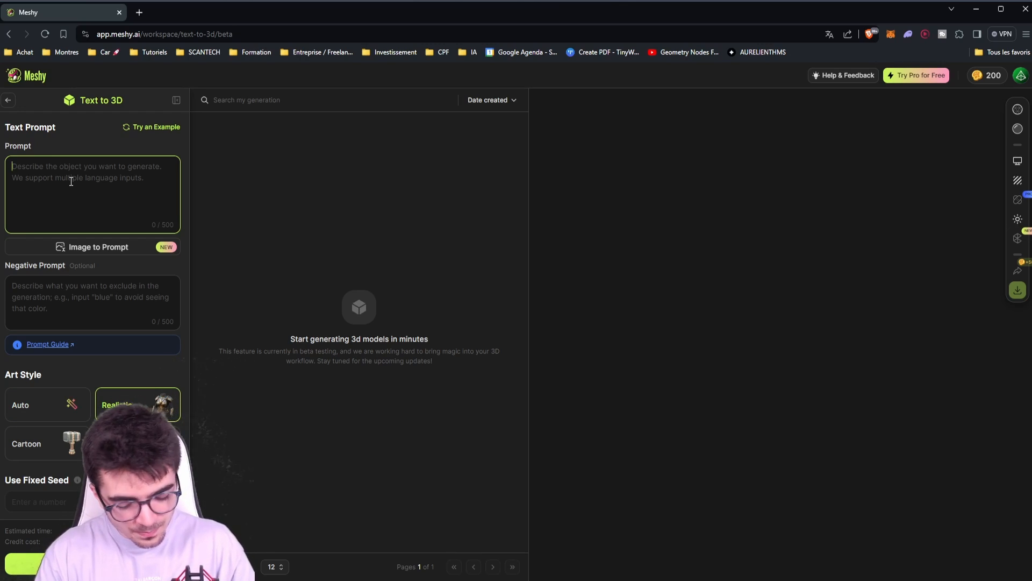
pyautogui.write('Nike sh')
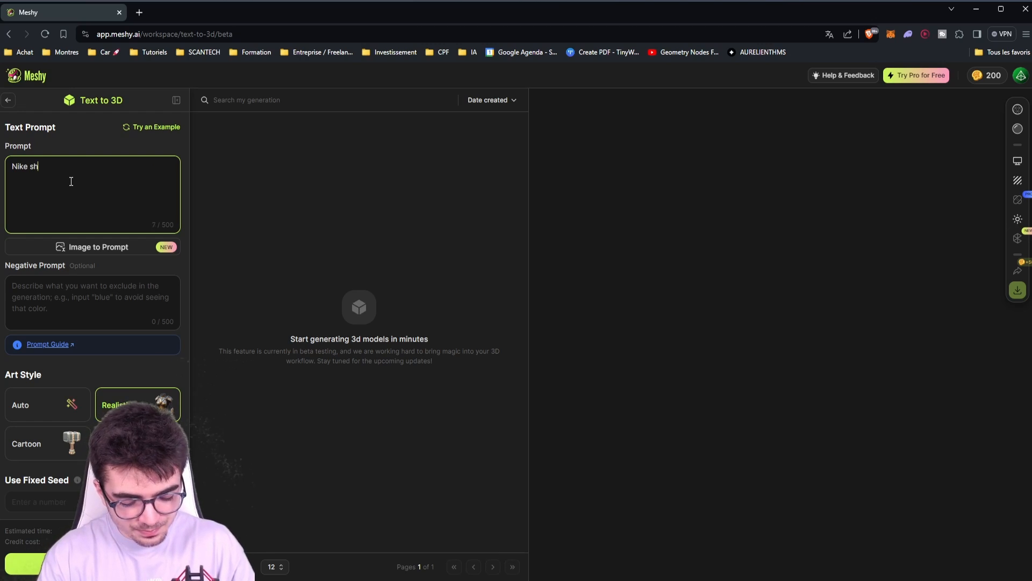
pyautogui.write('oes with a')
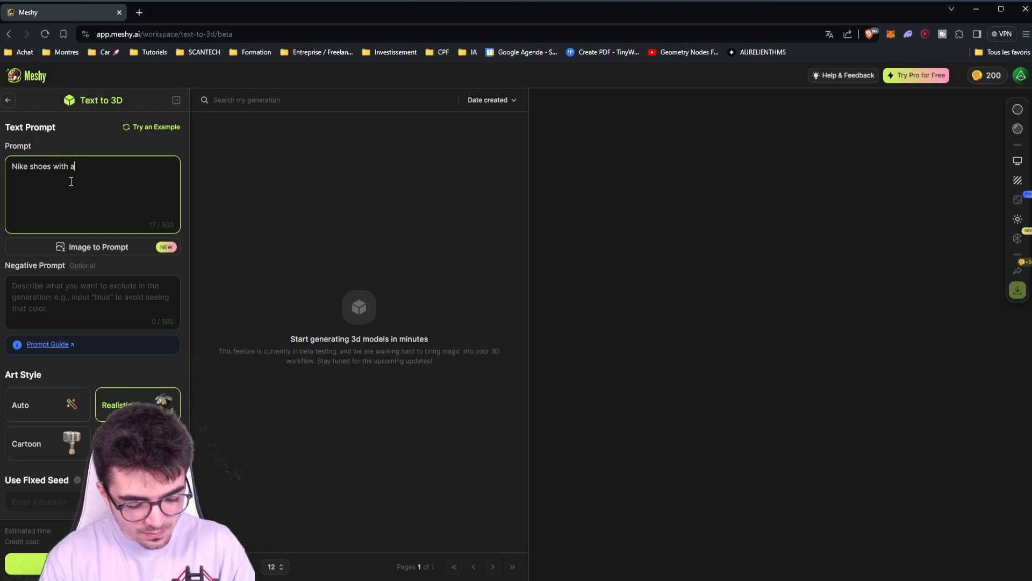
pyautogui.write('ir cushions')
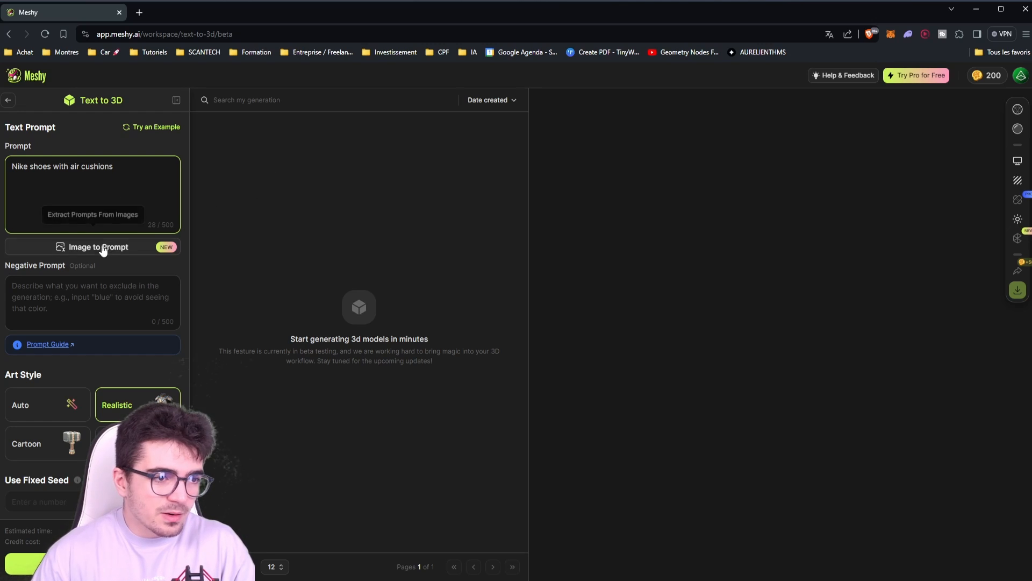
# Set the negative prompt to "bad quality" and generate the preview models.
pyautogui.click(51, 294)
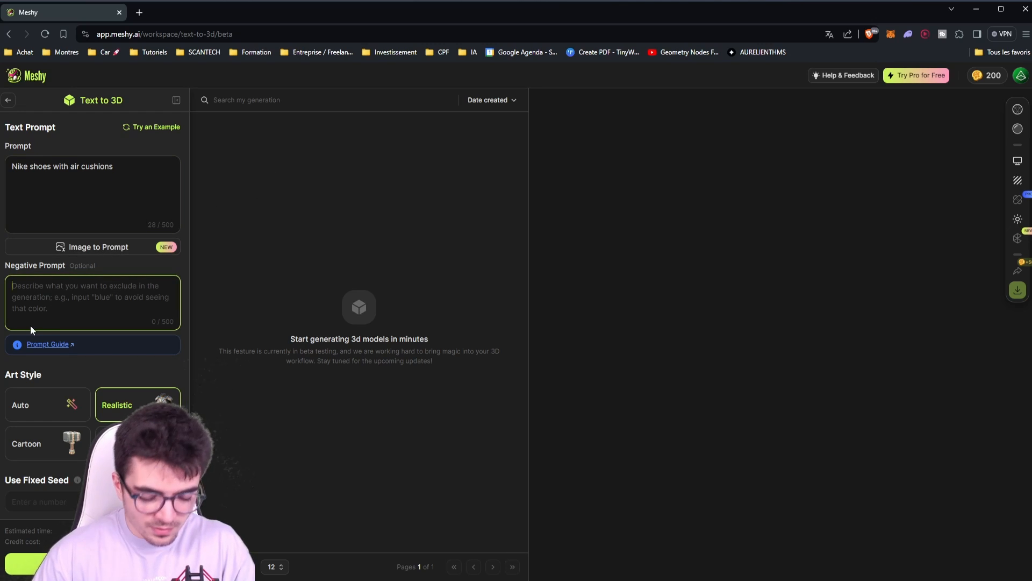
pyautogui.write('bad quality')
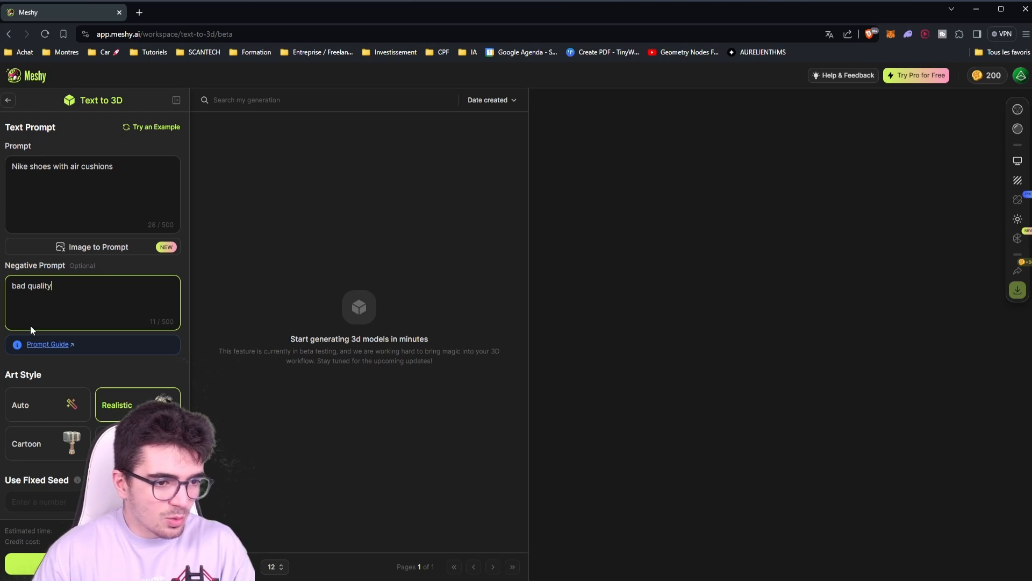
pyautogui.click(181, 336)
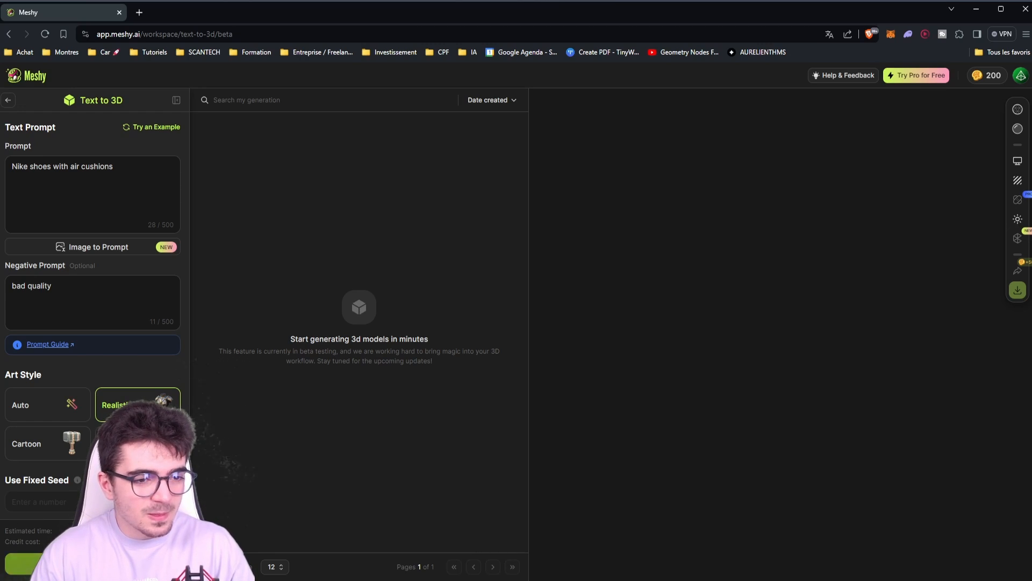
pyautogui.click(92, 563)
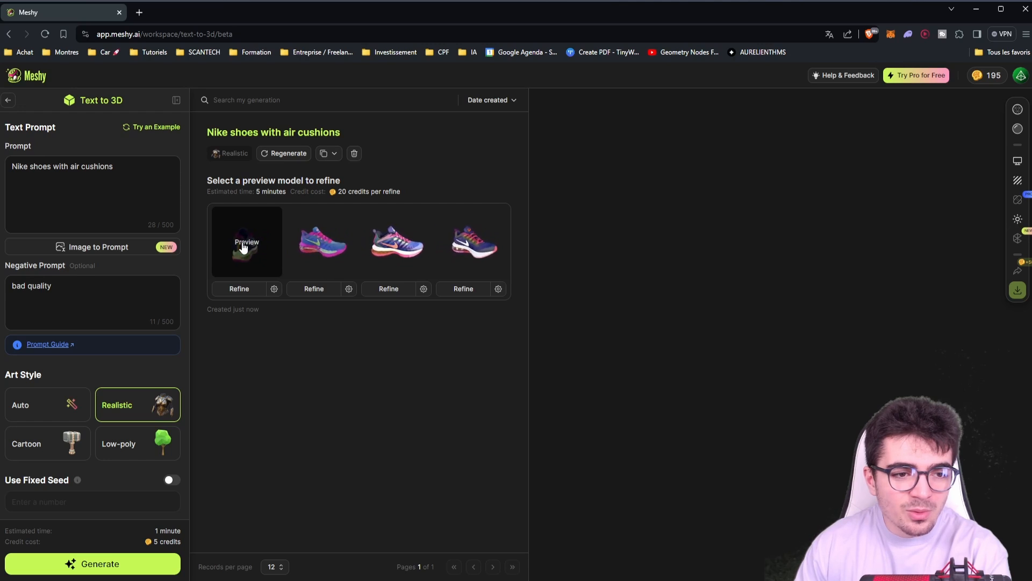
# Load the third generated shoe preview into the viewer and inspect it from different angles.
pyautogui.click(397, 242)
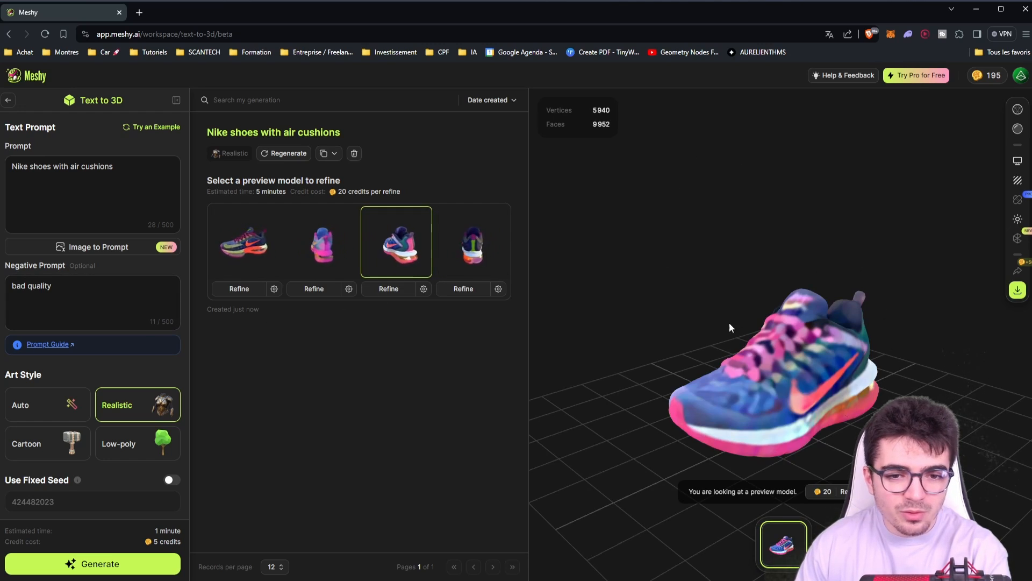
pyautogui.moveTo(827, 414); pyautogui.dragTo(695, 385)
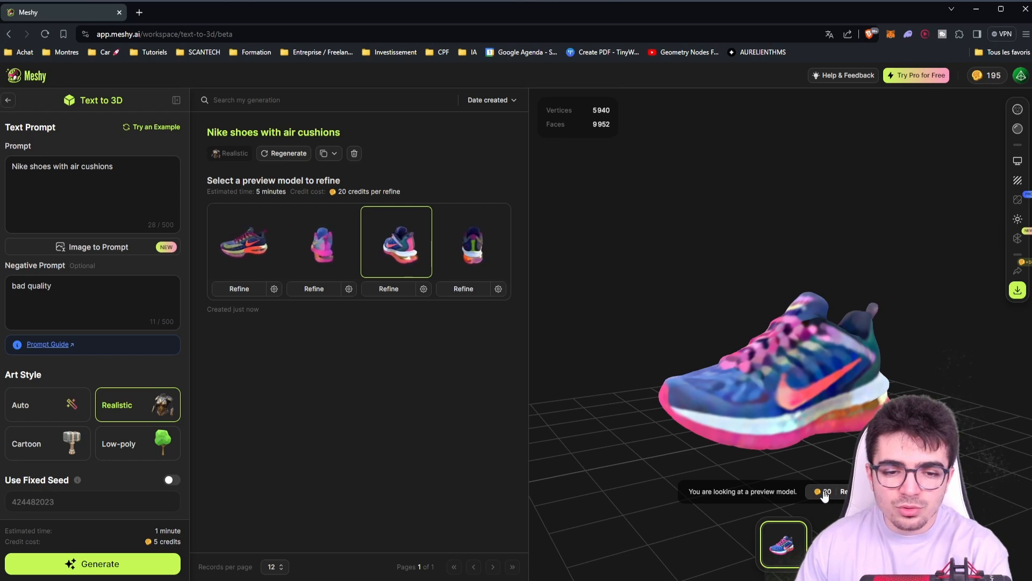
pyautogui.moveTo(752, 366)
pyautogui.mouseDown()
pyautogui.moveTo(718, 376)
pyautogui.moveTo(745, 377)
pyautogui.mouseUp()
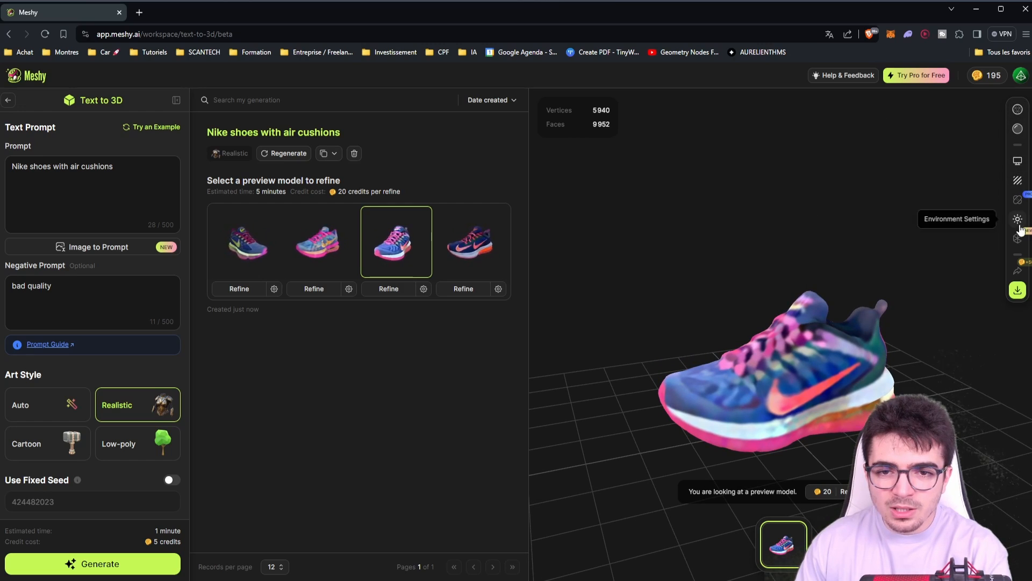
# Inspect the shoe's mesh up close with the wireframe overlay, and turn the overlay off again.
pyautogui.click(1017, 112)
pyautogui.scroll(6, 843, 392)
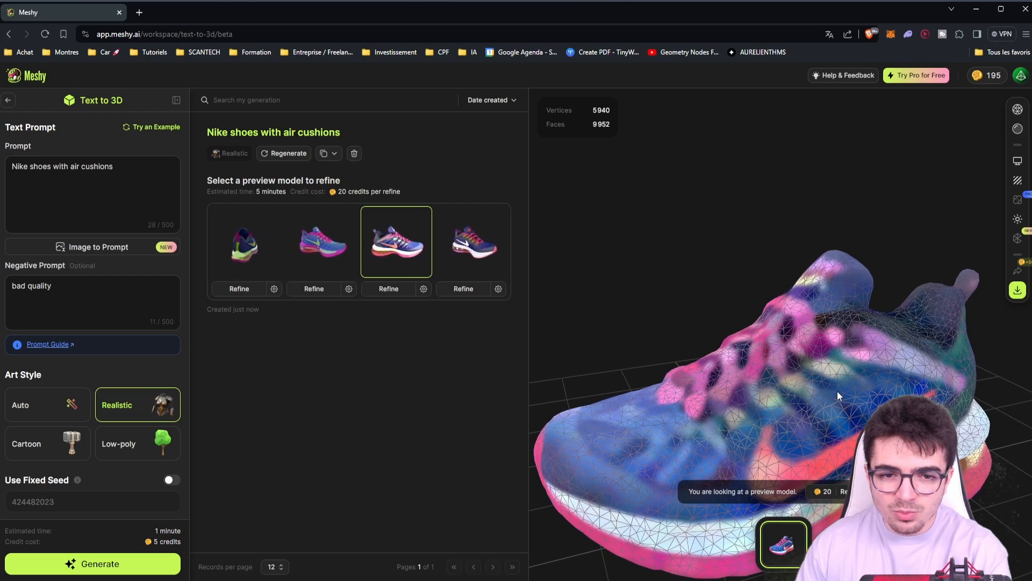
pyautogui.scroll(-4, 839, 394)
pyautogui.click(1017, 127)
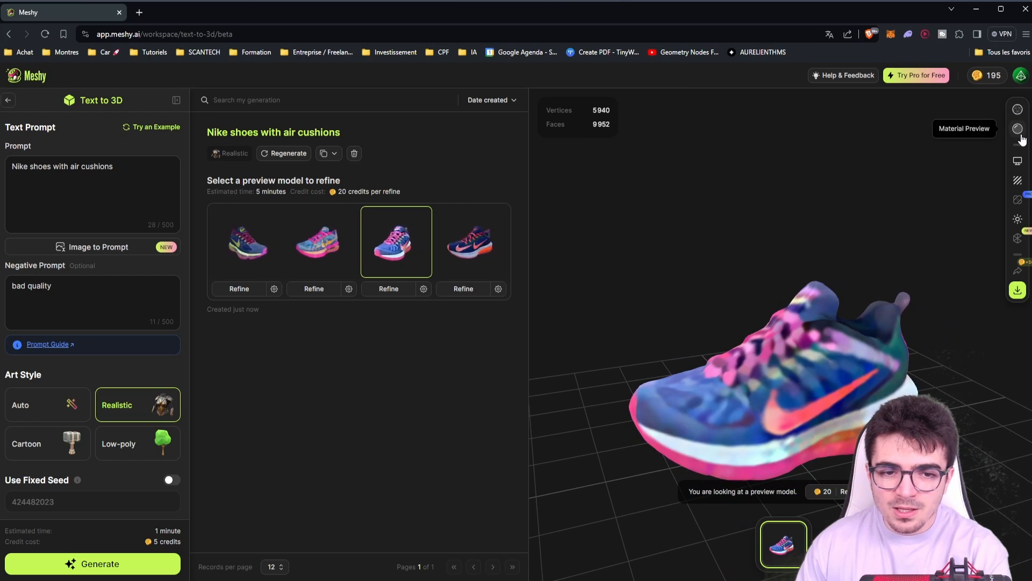
# Inspect the shoe's plain untextured geometry, and restore its textured material preview.
pyautogui.click(1019, 132)
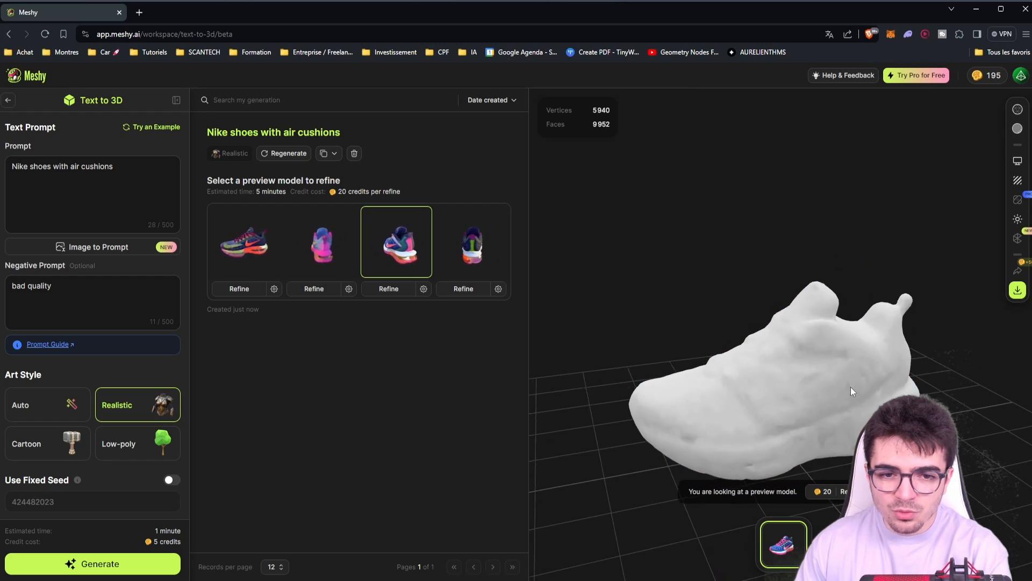
pyautogui.moveTo(890, 358); pyautogui.dragTo(873, 372)
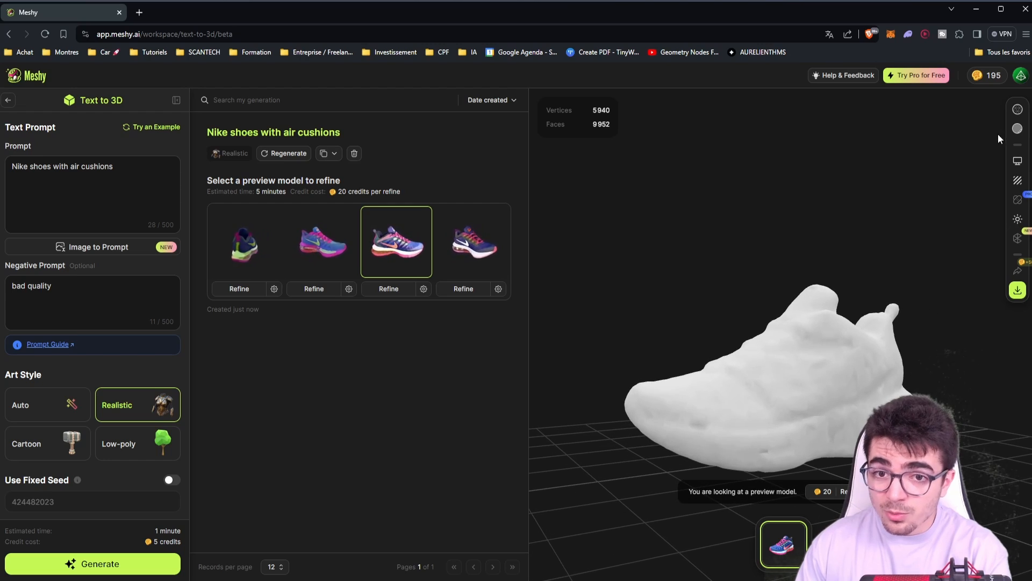
pyautogui.click(1017, 128)
# Hide the viewer's floor grid in the display settings and show it again.
pyautogui.moveTo(1016, 162)
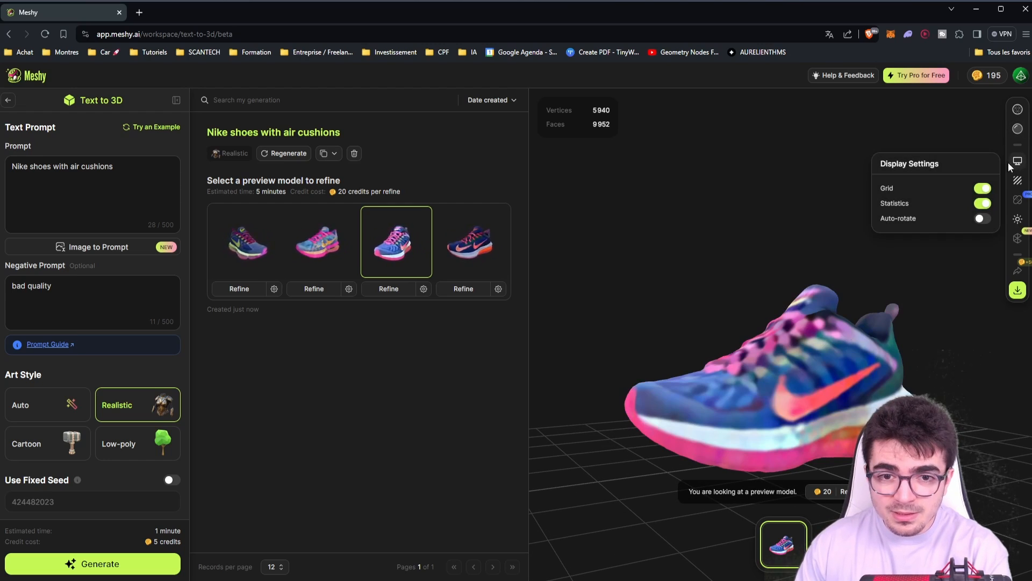
pyautogui.click(985, 192)
pyautogui.click(984, 192)
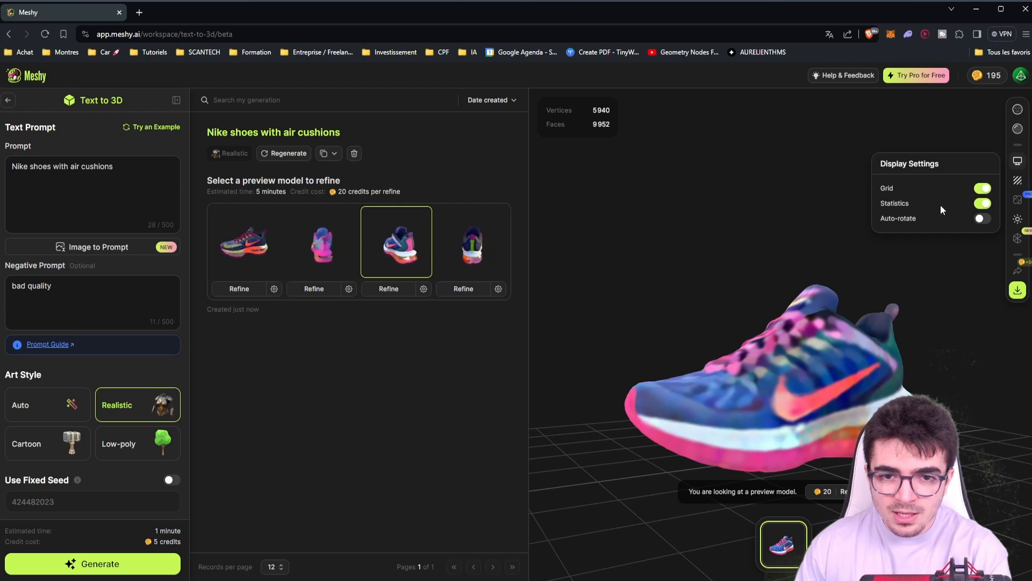
# Hide and reshow the model statistics, then briefly try auto-rotate on the shoe preview and turn it off again.
pyautogui.click(986, 207)
pyautogui.click(986, 207)
pyautogui.click(984, 221)
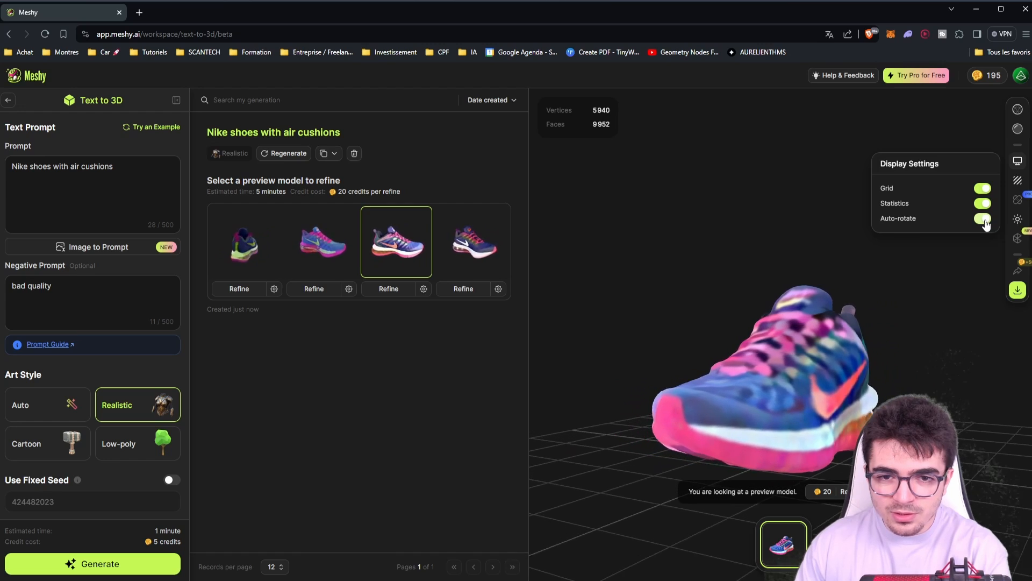
pyautogui.click(985, 221)
pyautogui.moveTo(835, 371); pyautogui.dragTo(753, 403)
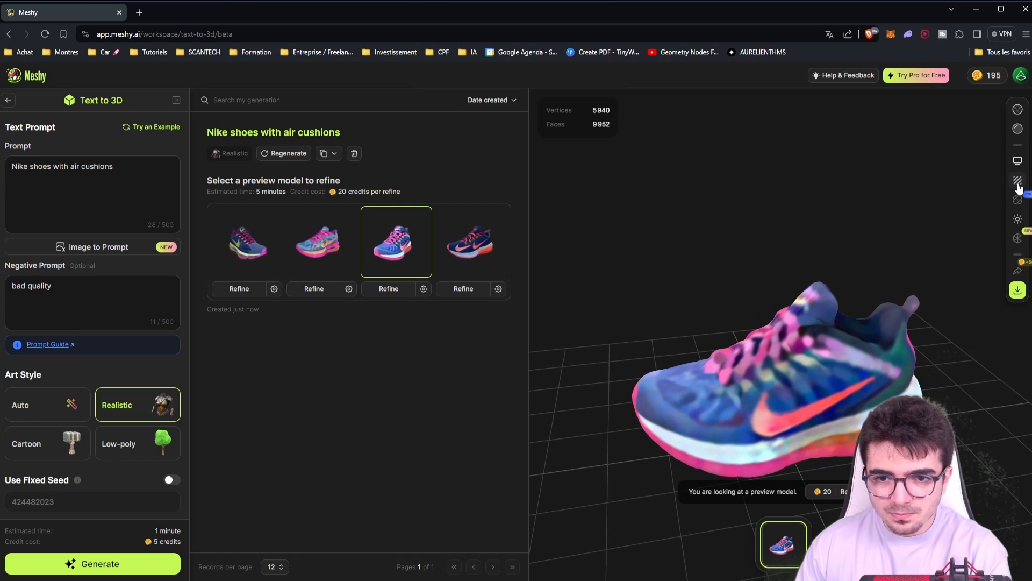
# Preview the shoe in PBR render mode with roughness 0.43, and return the render mode to Color.
pyautogui.moveTo(1019, 188)
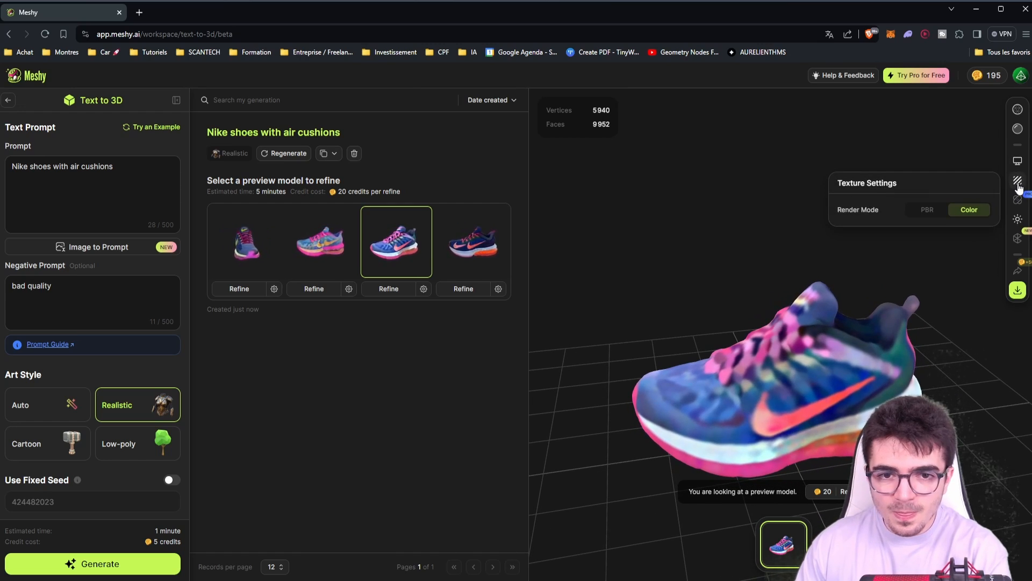
pyautogui.click(927, 211)
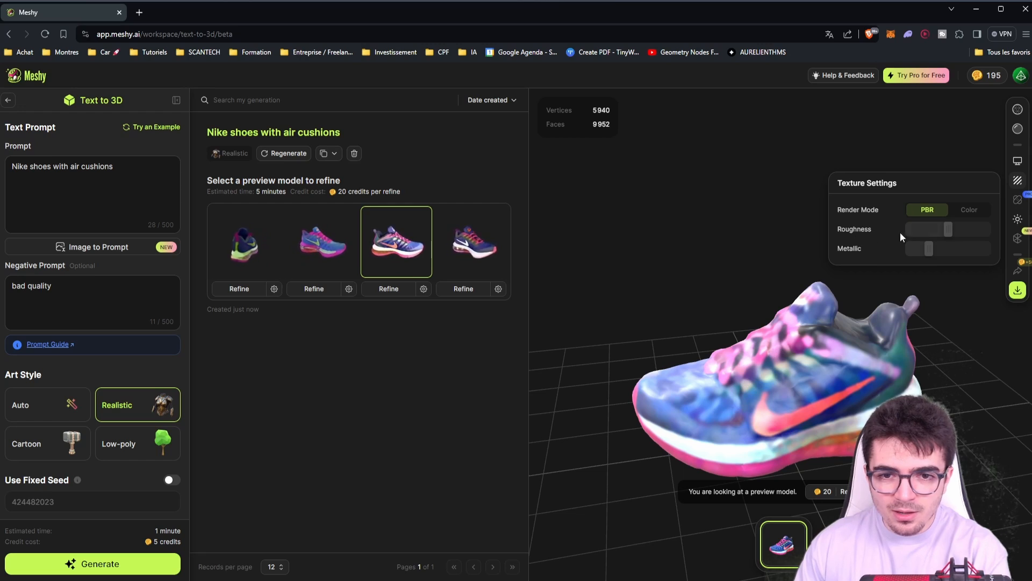
pyautogui.moveTo(944, 230)
pyautogui.mouseDown()
pyautogui.moveTo(914, 229)
pyautogui.moveTo(942, 233)
pyautogui.mouseUp()
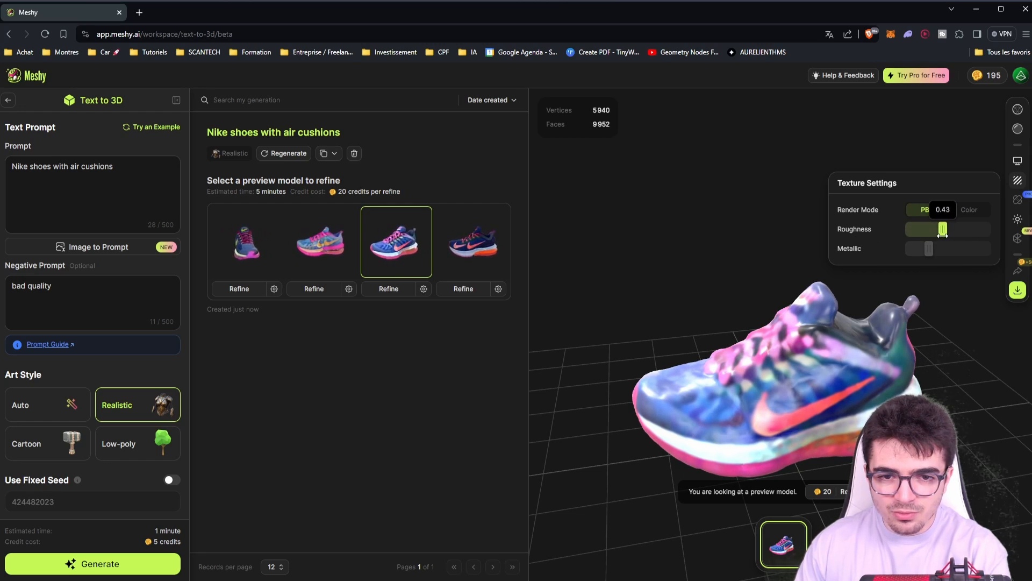
pyautogui.click(967, 210)
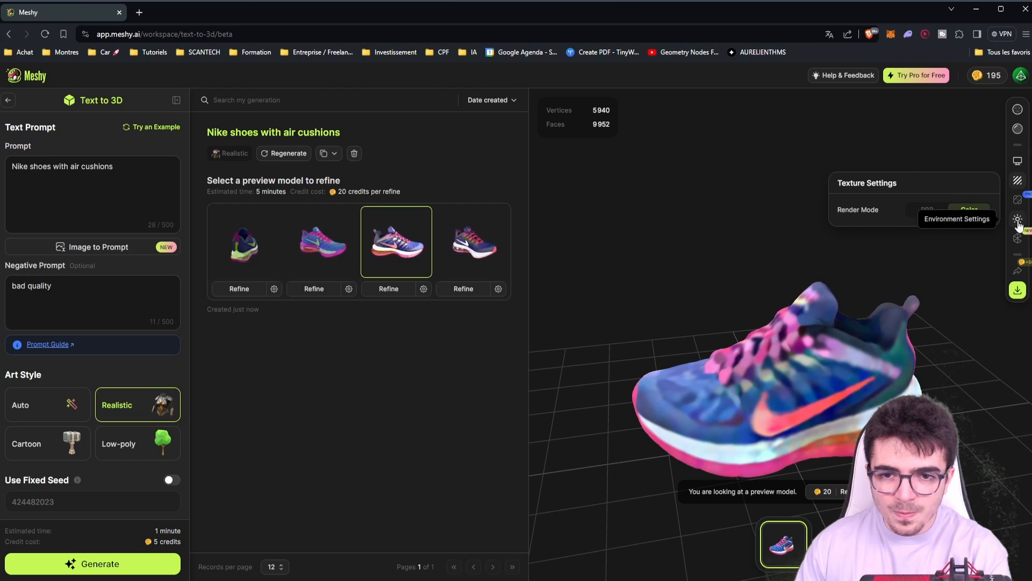
# Look over the viewer's environment settings for HDRI, strength, background and rotation, and close them.
pyautogui.click(1017, 201)
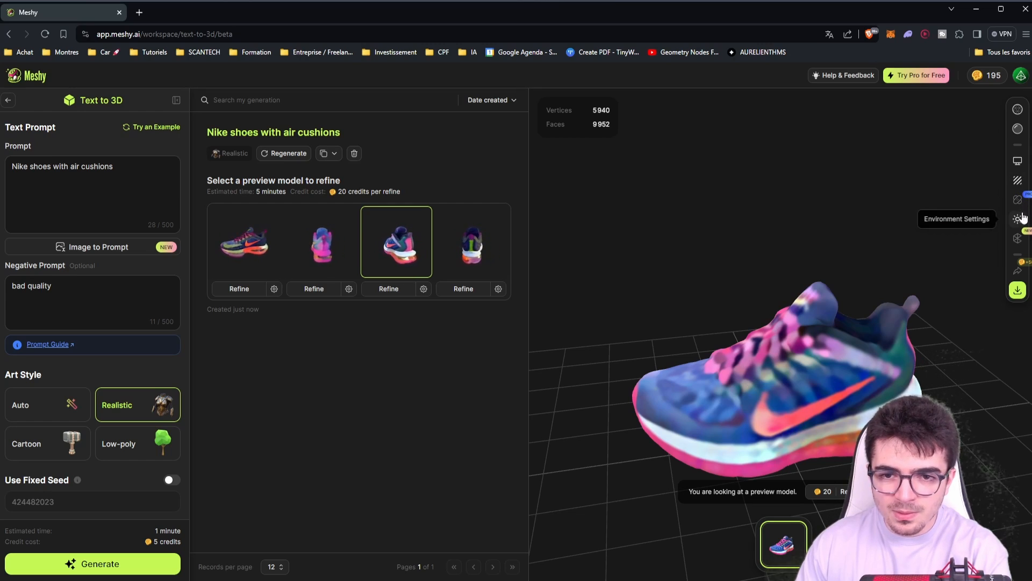
pyautogui.click(1019, 220)
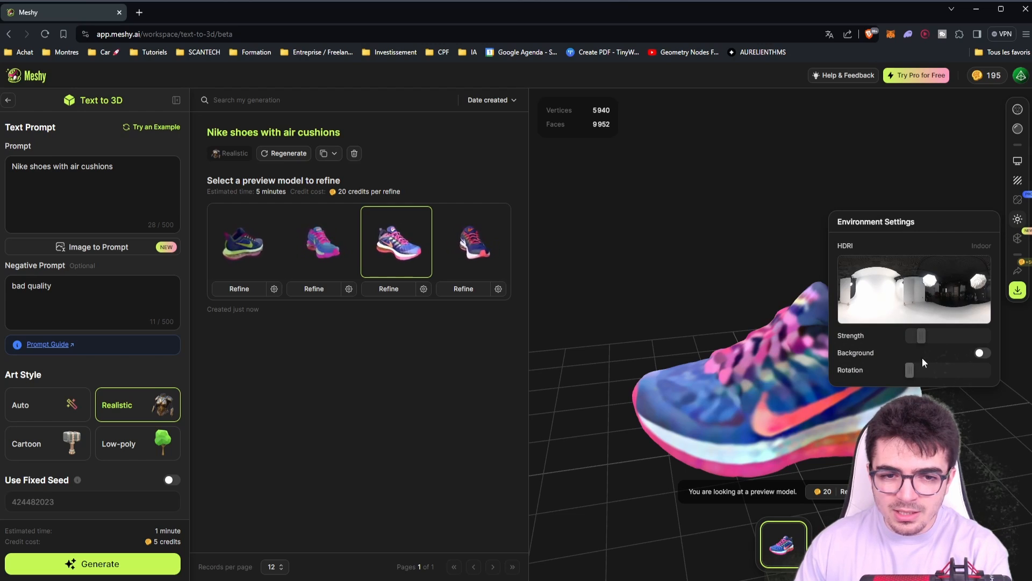
pyautogui.click(1017, 221)
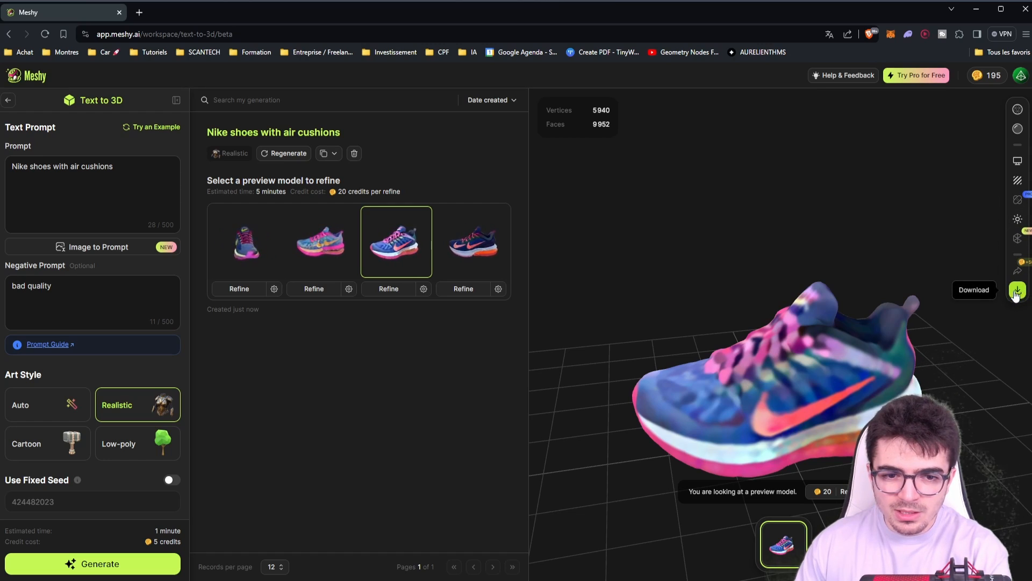
# Refine the third shoe preview and load the finished refined model into the viewer.
pyautogui.moveTo(797, 365); pyautogui.dragTo(799, 334)
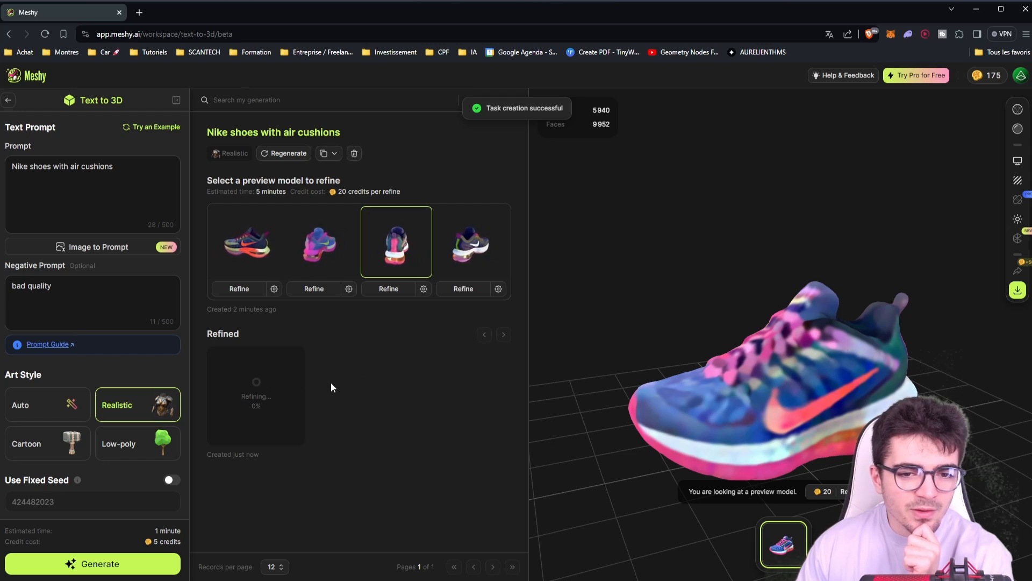
pyautogui.moveTo(814, 386)
pyautogui.mouseDown()
pyautogui.moveTo(725, 384)
pyautogui.moveTo(820, 368)
pyautogui.mouseUp()
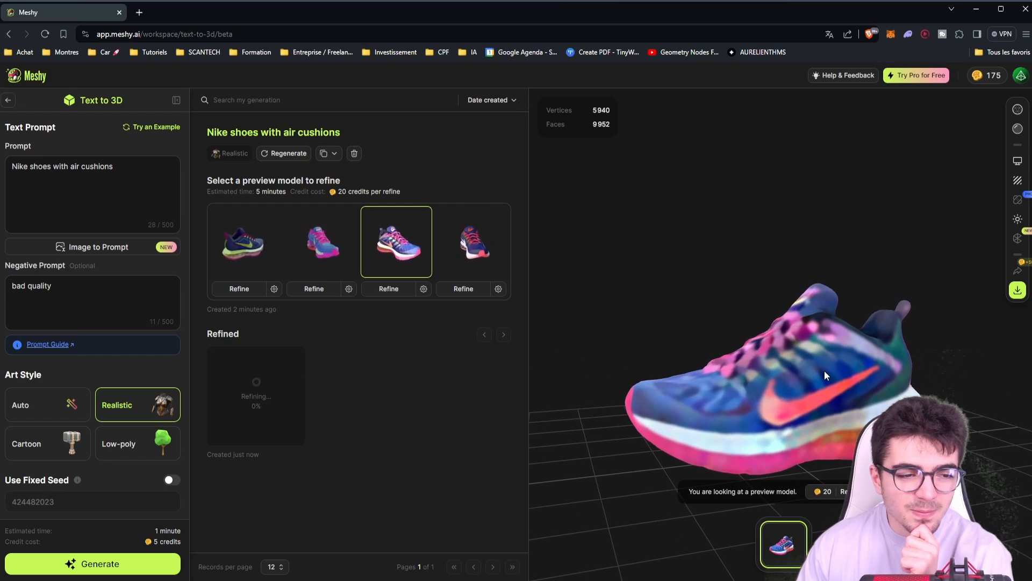
pyautogui.moveTo(298, 404)
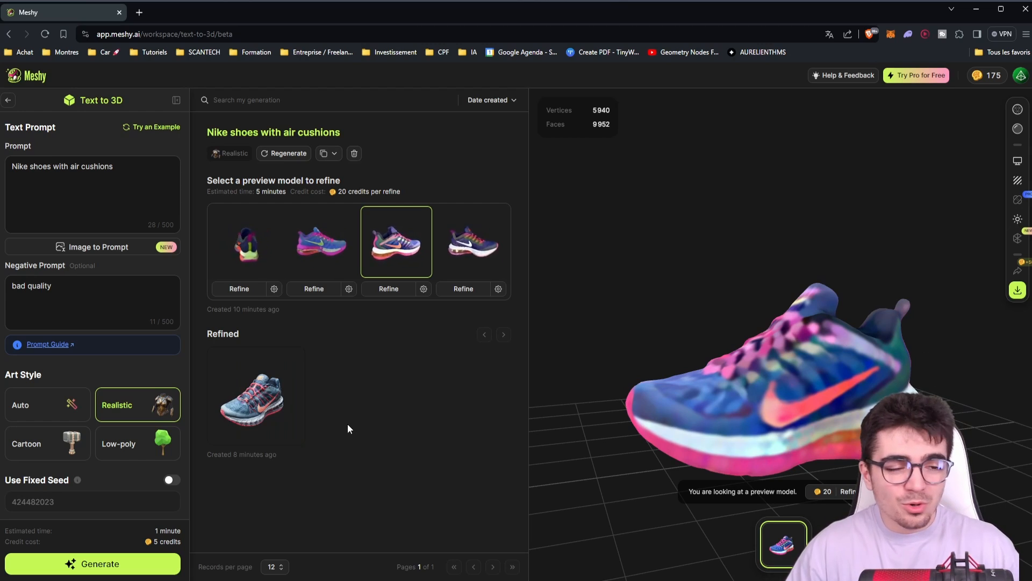
pyautogui.click(258, 398)
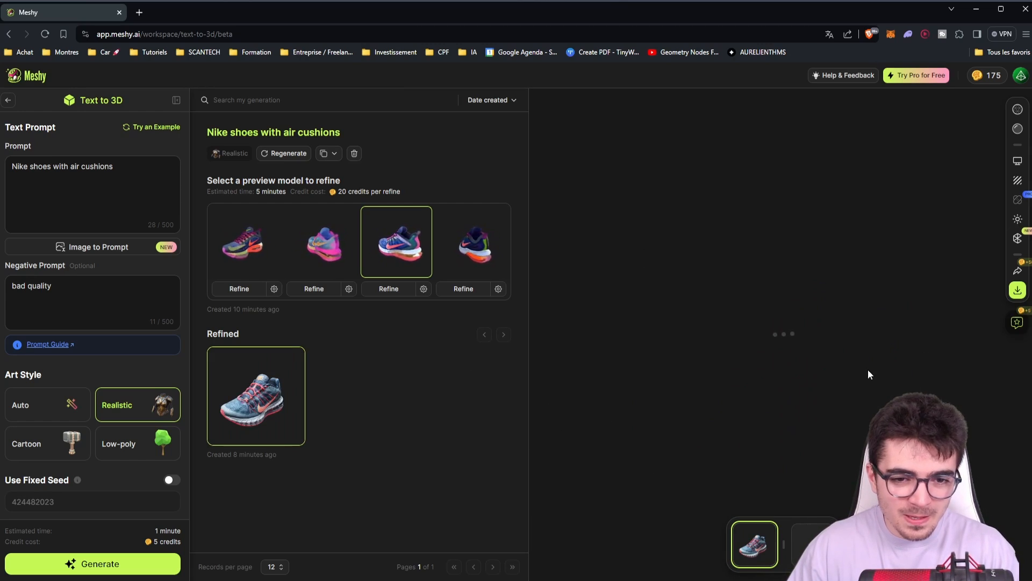
pyautogui.moveTo(237, 415)
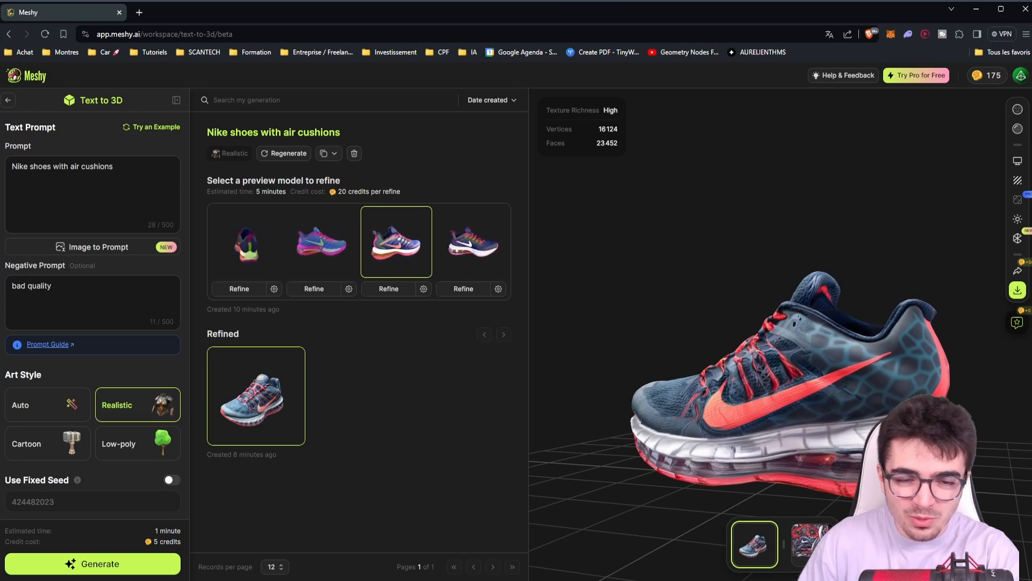
# Examine the refined shoe from all sides, including its laces, logo, sole and air cushions.
pyautogui.moveTo(840, 393); pyautogui.dragTo(795, 418)
pyautogui.scroll(-8, 751, 332)
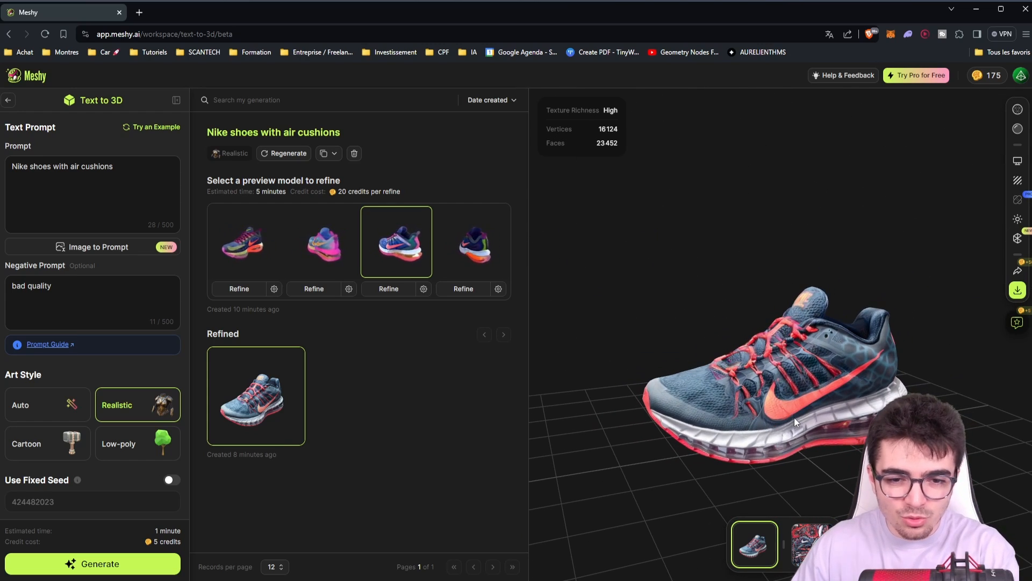
pyautogui.scroll(5, 794, 418)
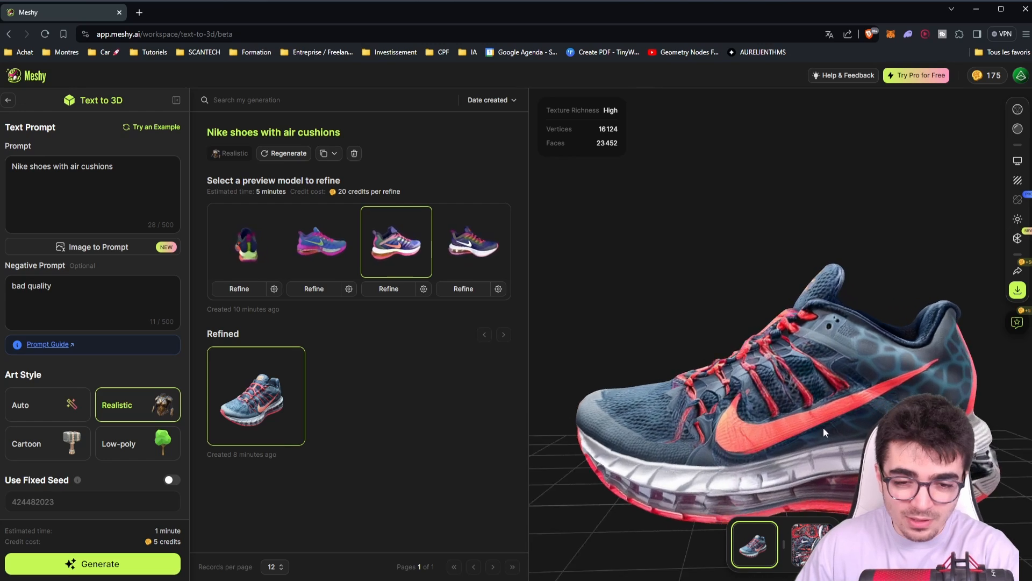
pyautogui.moveTo(824, 432); pyautogui.dragTo(878, 384)
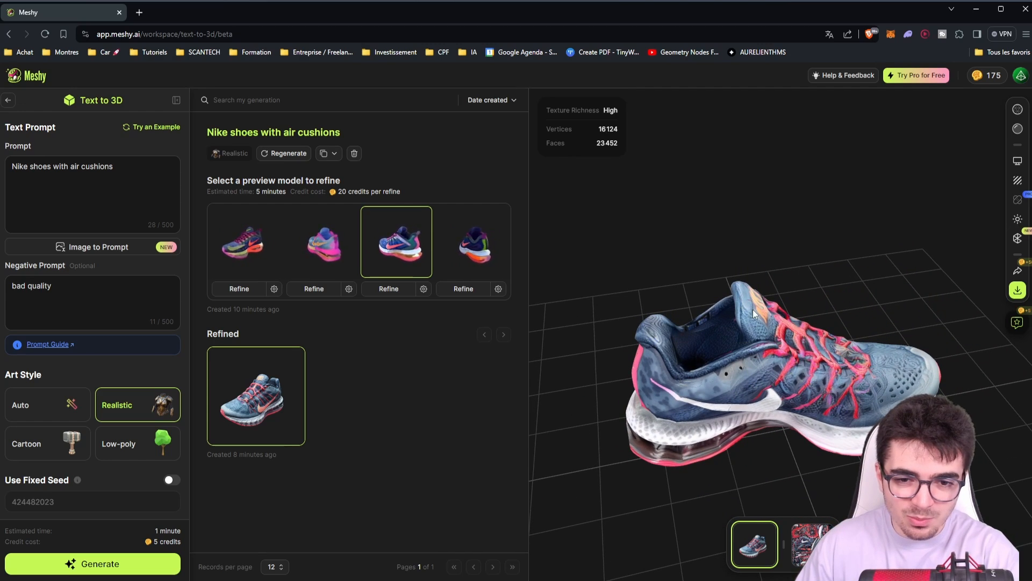
pyautogui.moveTo(753, 313); pyautogui.dragTo(897, 357)
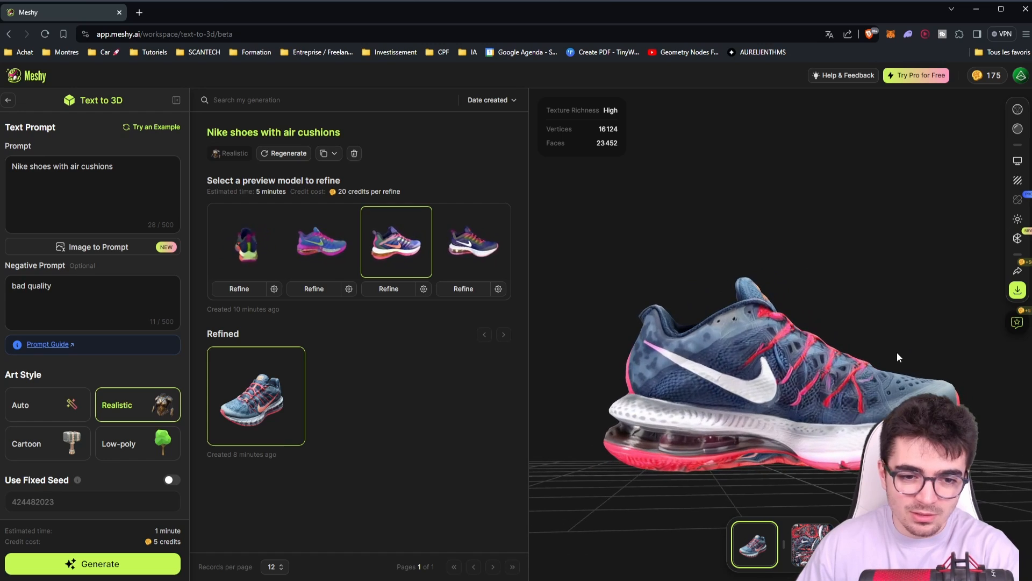
pyautogui.moveTo(661, 366); pyautogui.dragTo(919, 419)
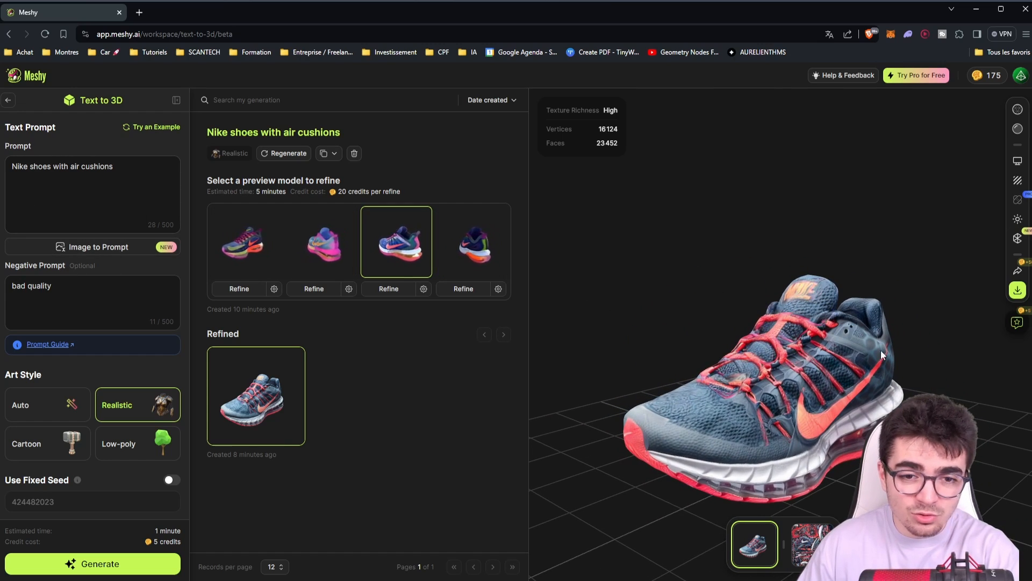
pyautogui.moveTo(699, 274); pyautogui.dragTo(714, 445)
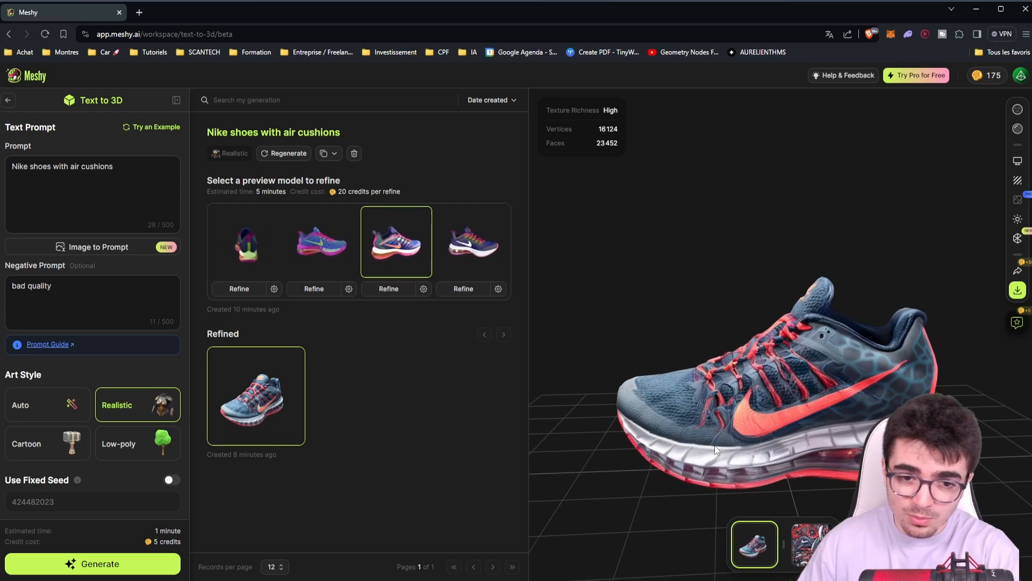
pyautogui.moveTo(905, 379); pyautogui.dragTo(634, 417)
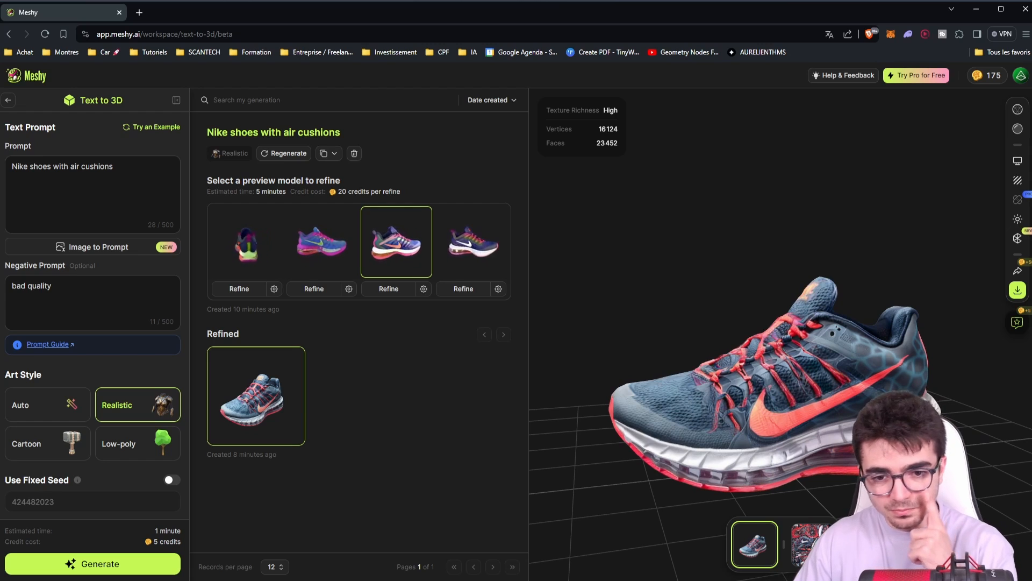
pyautogui.moveTo(833, 423); pyautogui.dragTo(718, 411)
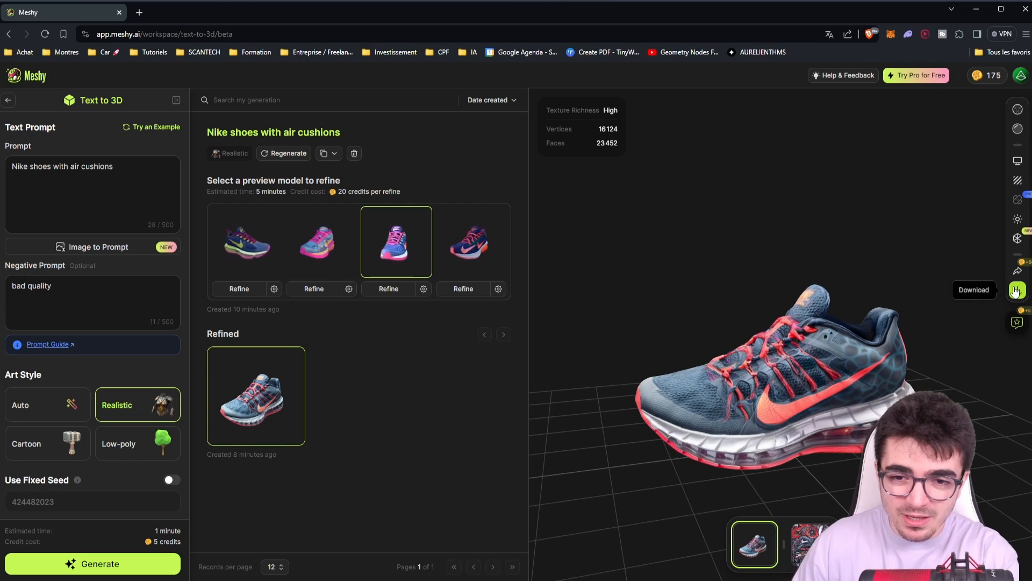
# Download the refined shoe model in blend format.
pyautogui.click(1016, 291)
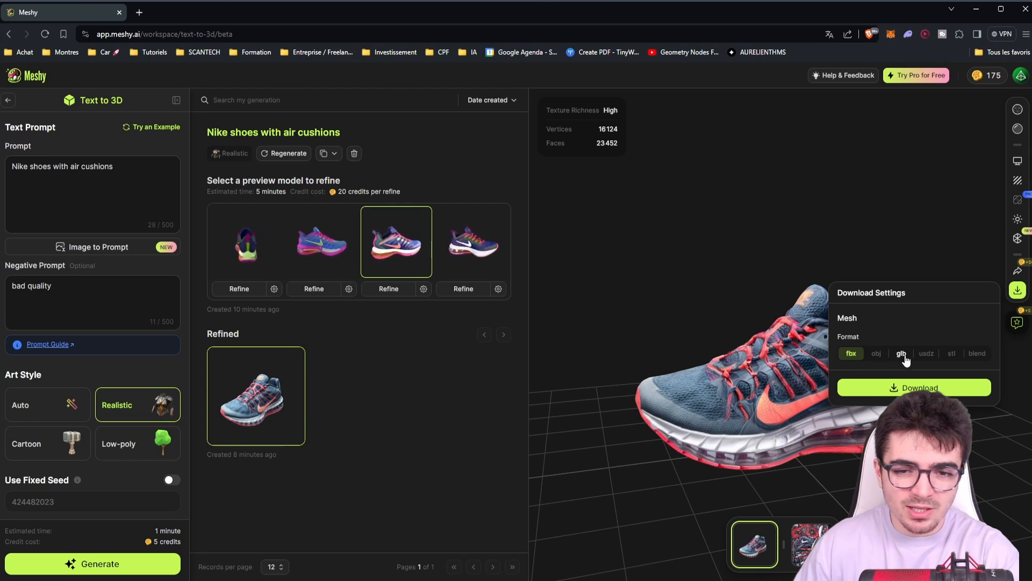
pyautogui.click(977, 354)
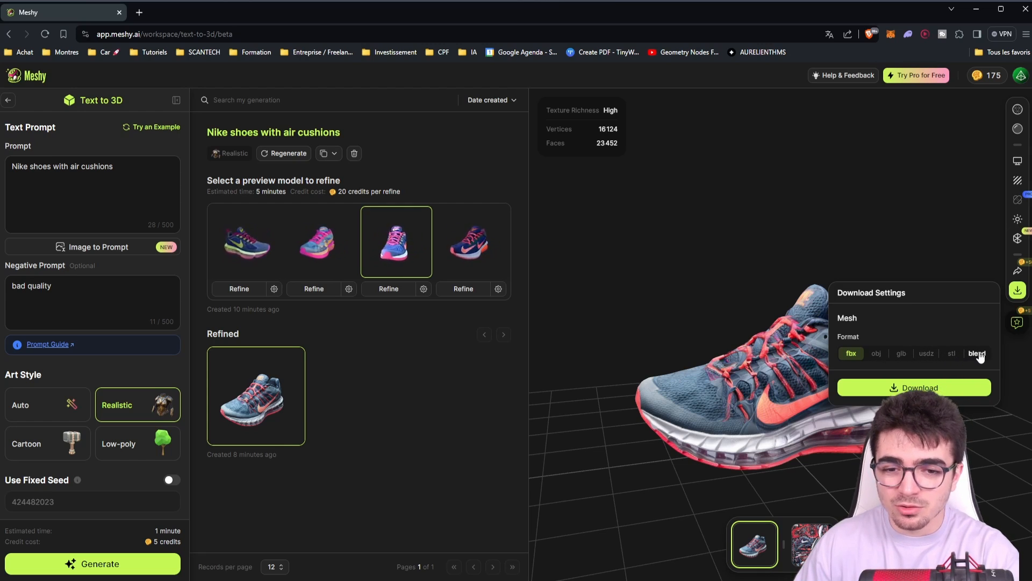
pyautogui.click(903, 385)
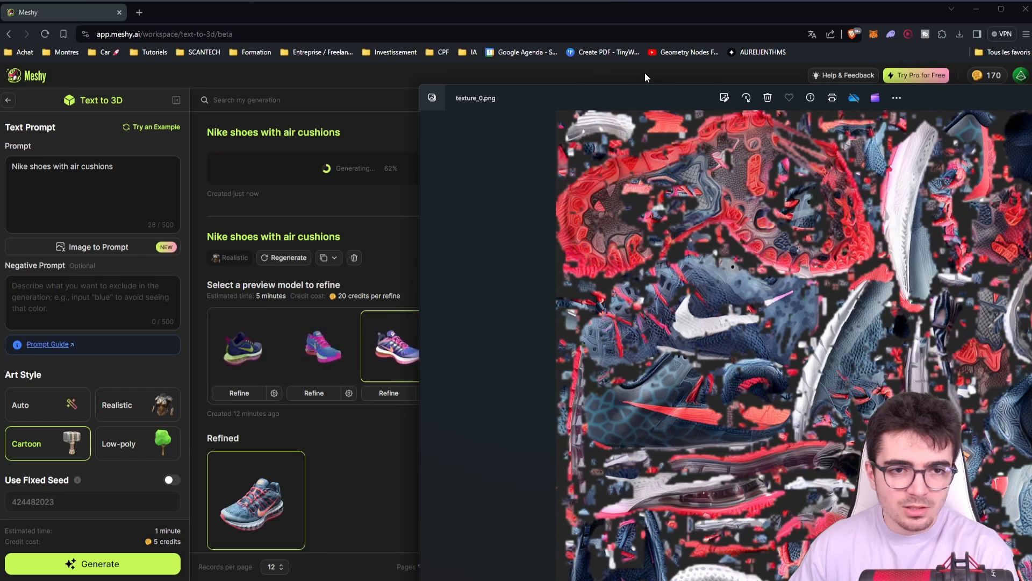
# View the shoe's full texture image texture_0.png and close the image viewer.
pyautogui.moveTo(673, 94); pyautogui.dragTo(401, 58)
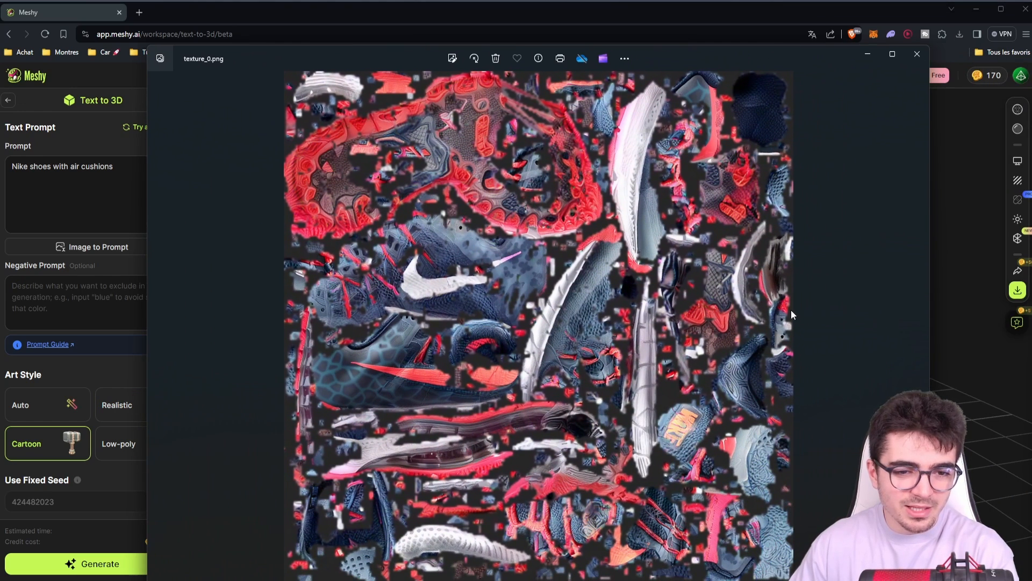
pyautogui.click(909, 54)
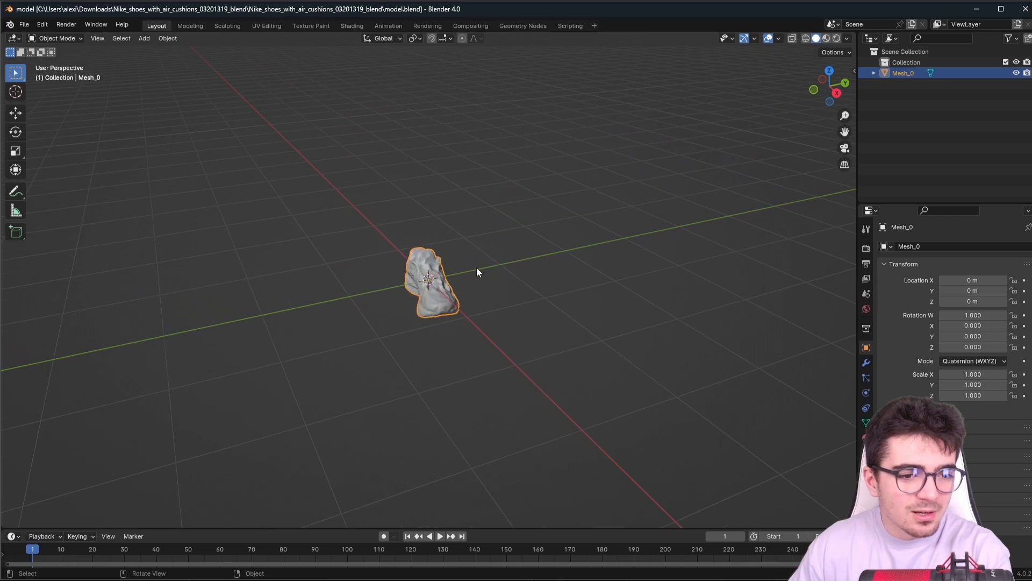
# Switch to Blender with the downloaded model.blend and inspect the untextured shoe mesh from several sides.
pyautogui.scroll(5, 510, 315)
pyautogui.click(568, 296)
pyautogui.moveTo(564, 296); pyautogui.dragTo(362, 341, button='middle')
pyautogui.click(362, 341)
pyautogui.moveTo(413, 249); pyautogui.dragTo(483, 331, button='middle')
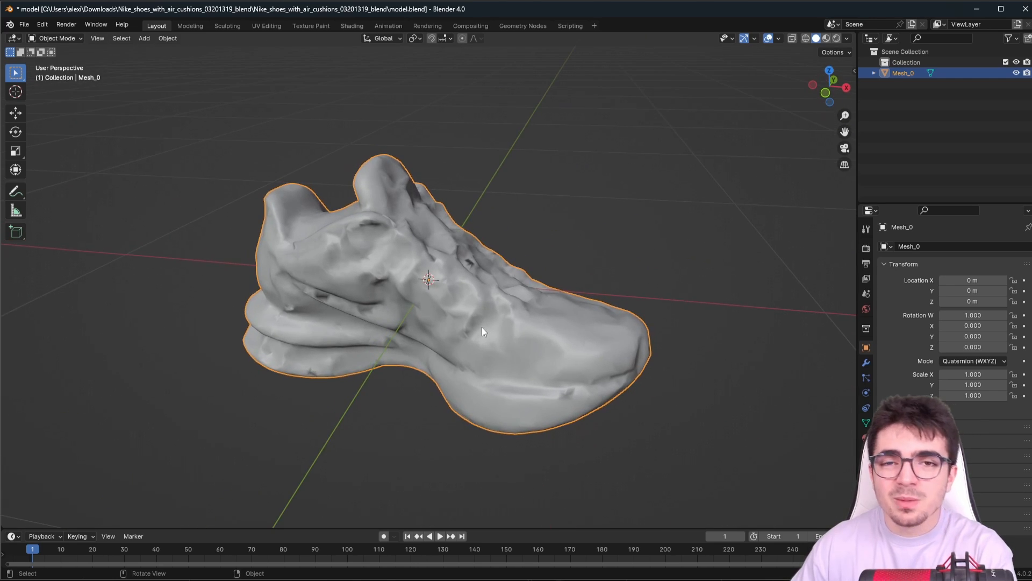
pyautogui.scroll(5, 482, 327)
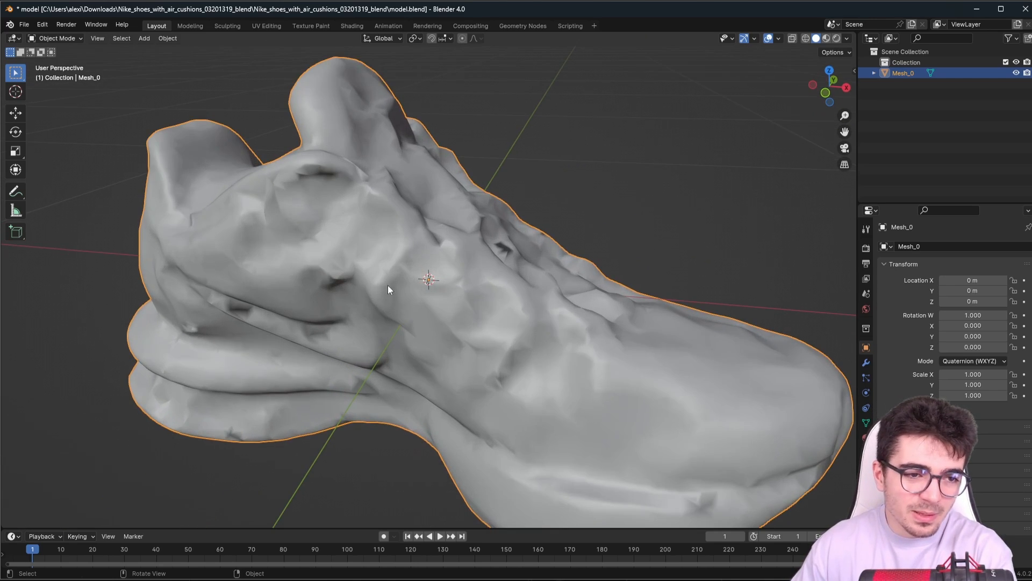
pyautogui.moveTo(388, 285); pyautogui.dragTo(314, 157, button='middle')
pyautogui.moveTo(447, 322); pyautogui.dragTo(301, 304, button='middle')
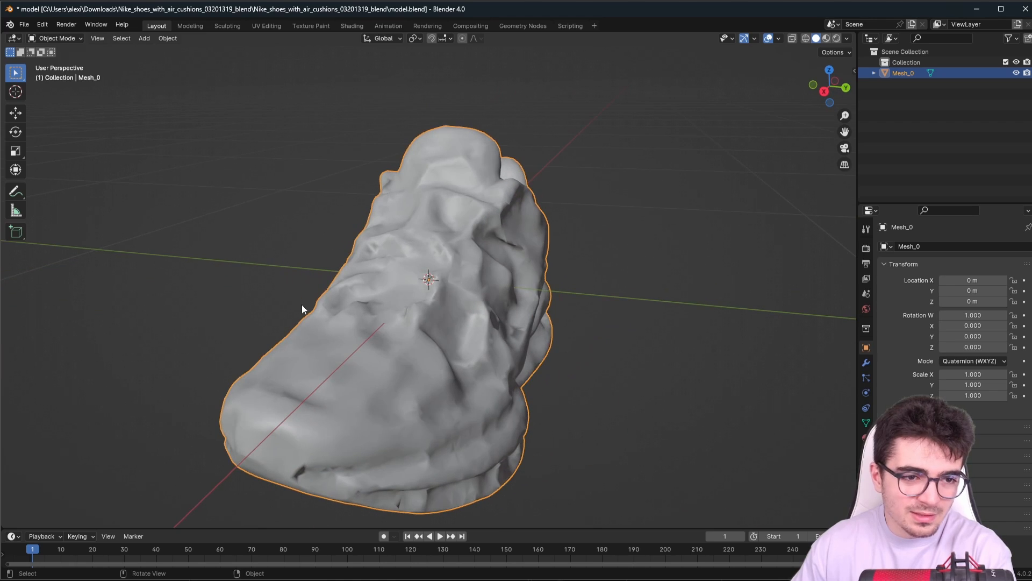
# Display the shoe with its textures in Material Preview shading and inspect it up close.
pyautogui.moveTo(375, 326); pyautogui.dragTo(338, 348, button='middle')
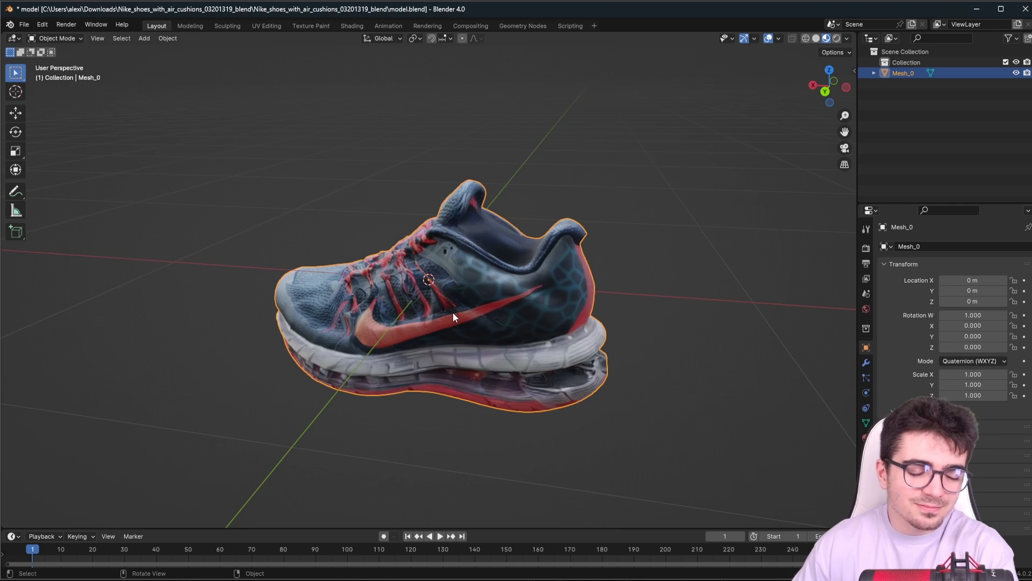
pyautogui.scroll(2, 458, 334)
pyautogui.moveTo(458, 337); pyautogui.dragTo(298, 514, button='middle')
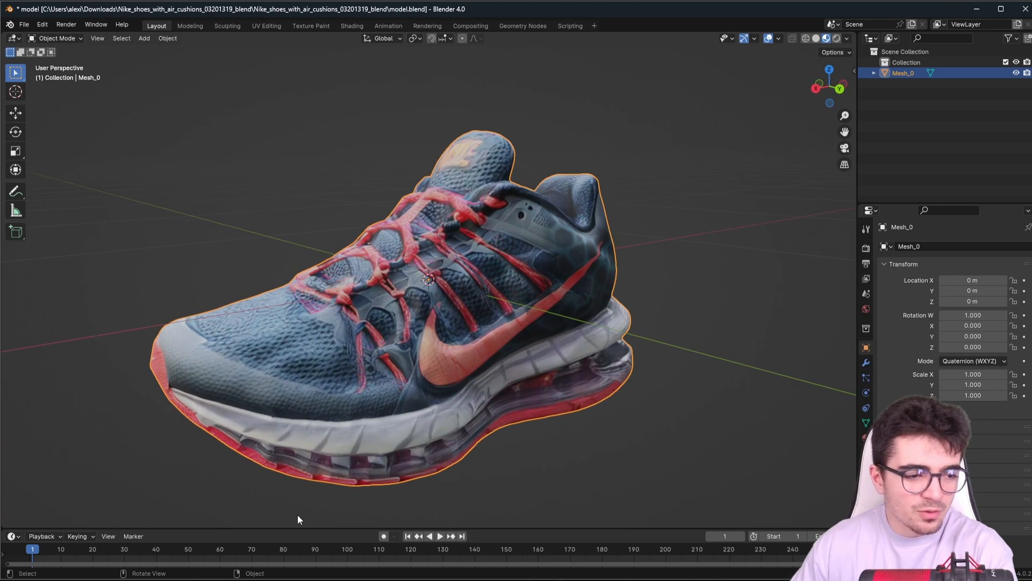
# Show the shoe's material properties, widen that area and change it to the Shader Editor.
pyautogui.click(865, 436)
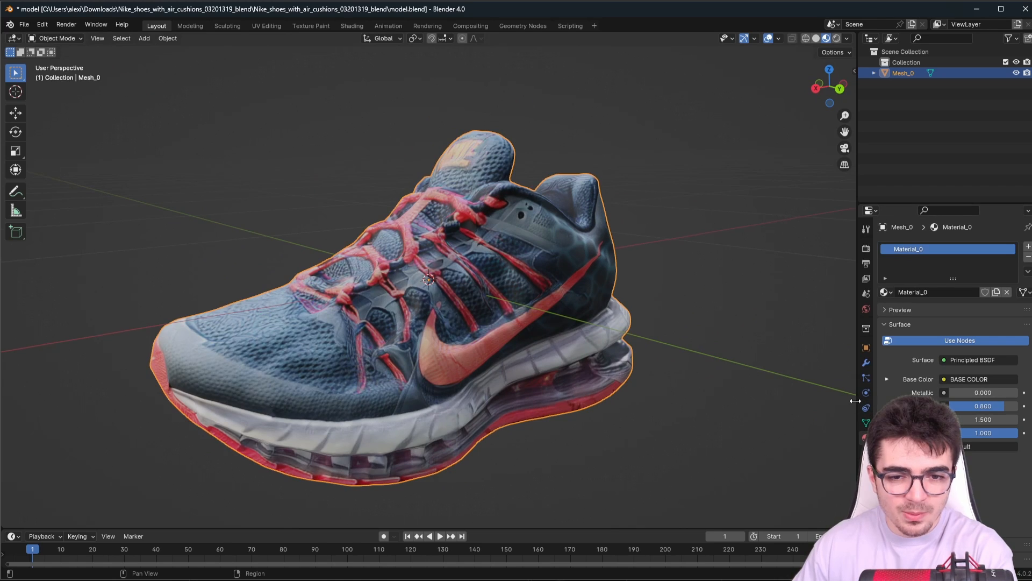
pyautogui.moveTo(775, 401); pyautogui.dragTo(761, 376)
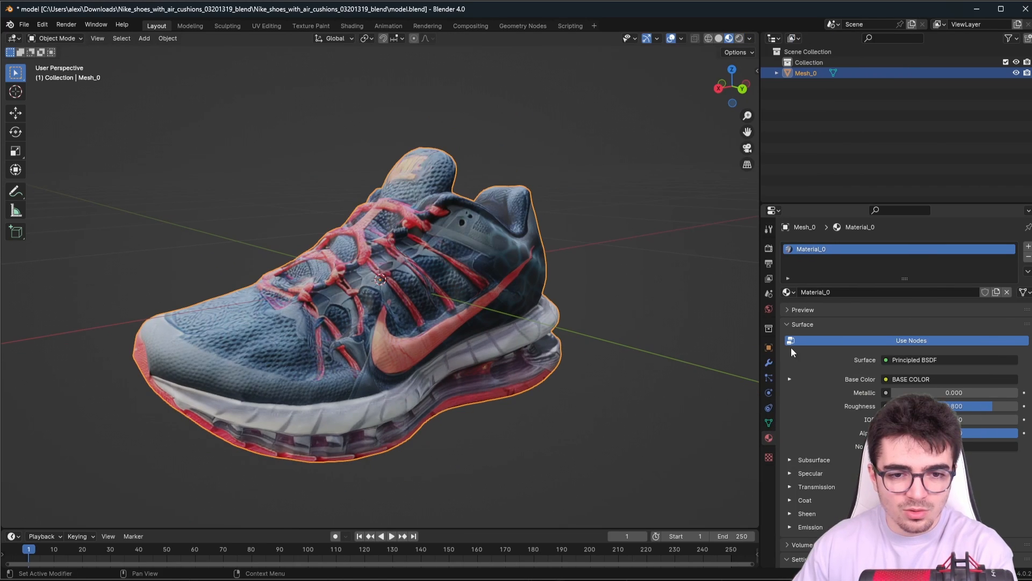
pyautogui.click(770, 212)
pyautogui.click(433, 310)
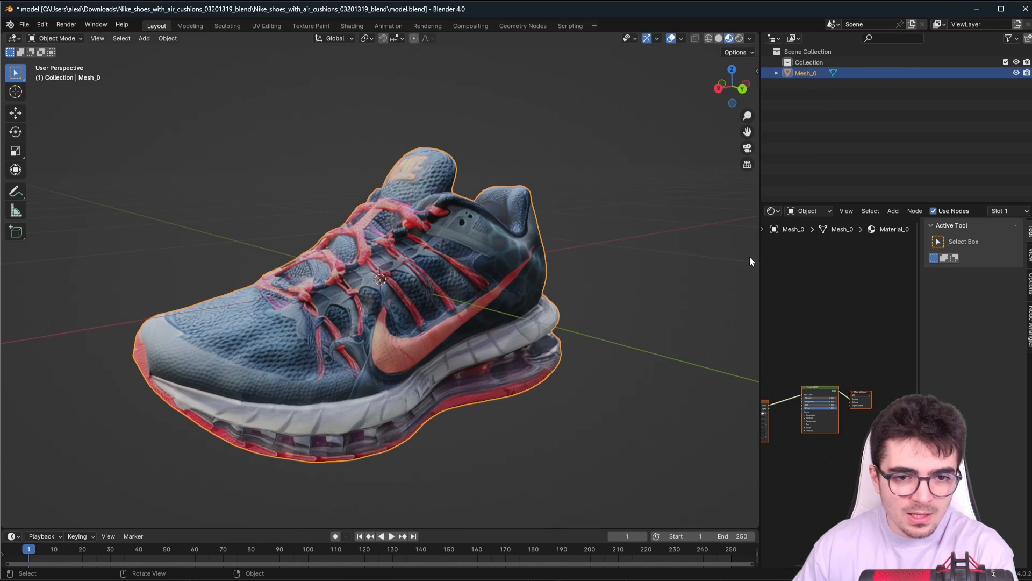
# Widen the Shader Editor area and bring the shoe material's BASE COLOR image texture node into close view.
pyautogui.moveTo(759, 257); pyautogui.dragTo(554, 334)
pyautogui.scroll(6, 593, 436)
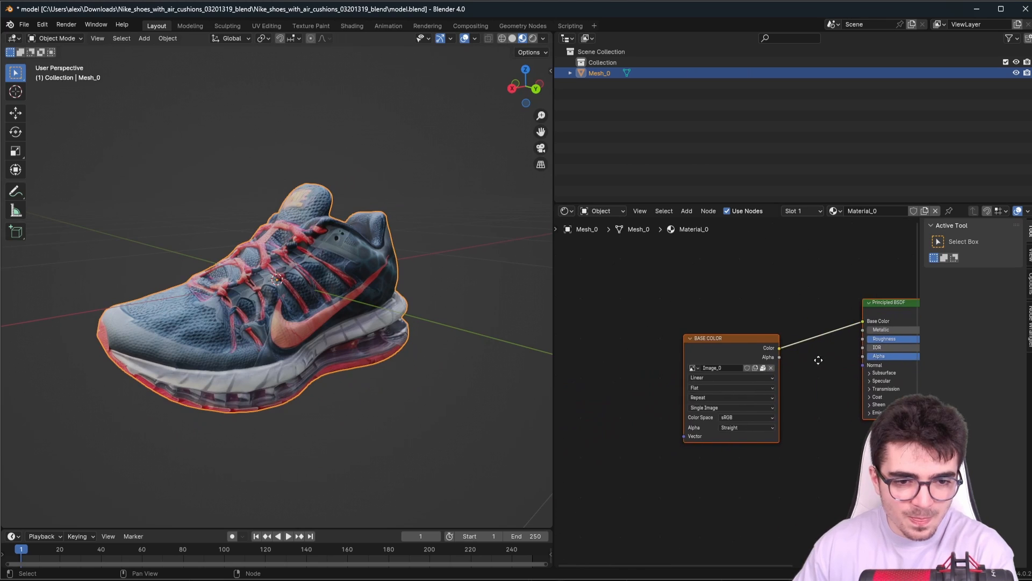
pyautogui.scroll(2, 685, 414)
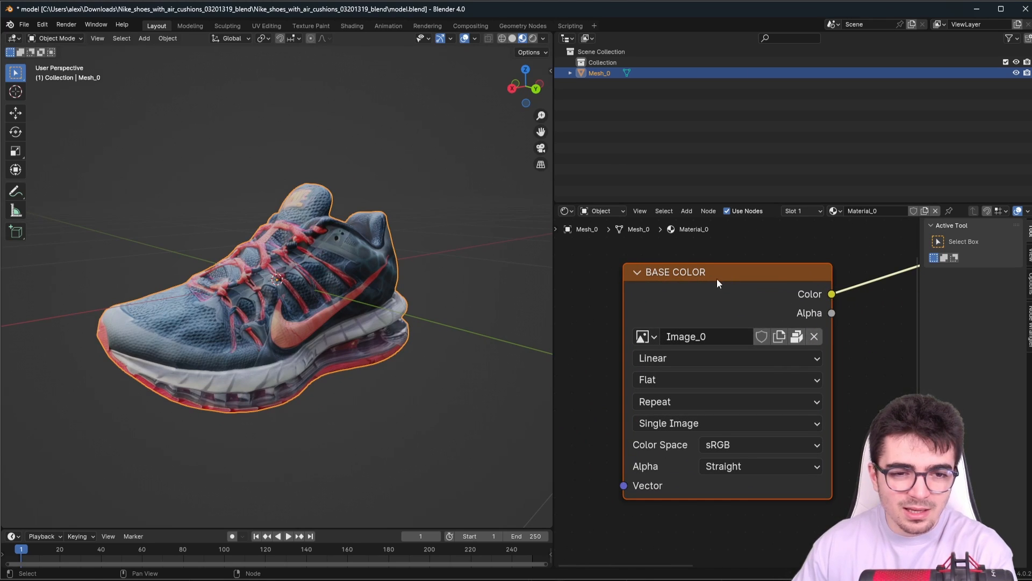
# Move the BASE COLOR image texture node closer to the Principled BSDF node.
pyautogui.moveTo(717, 278); pyautogui.dragTo(710, 309)
pyautogui.scroll(-4, 799, 370)
pyautogui.moveTo(823, 371); pyautogui.dragTo(728, 432, button='middle')
pyautogui.moveTo(623, 399); pyautogui.dragTo(747, 355)
pyautogui.click(686, 344)
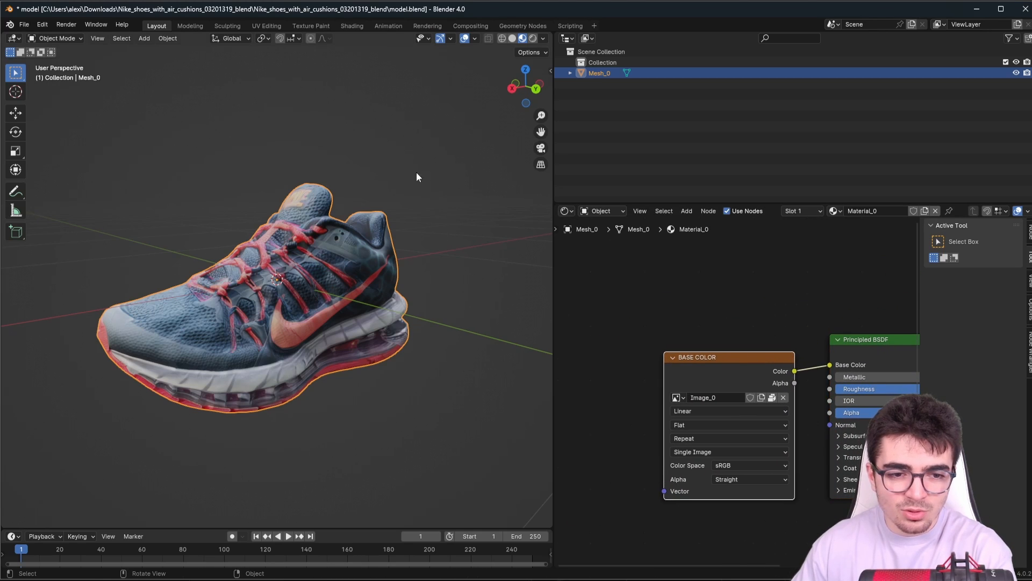
pyautogui.scroll(-1, 661, 285)
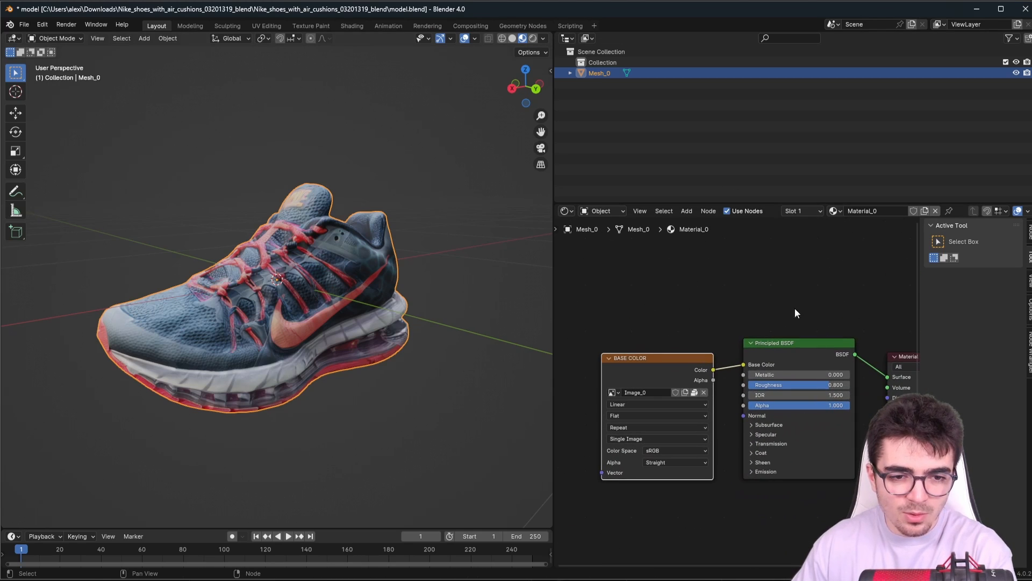
# Replace Image_0 in the BASE COLOR node with the image file texture_0.png and inspect the shoe.
pyautogui.click(703, 394)
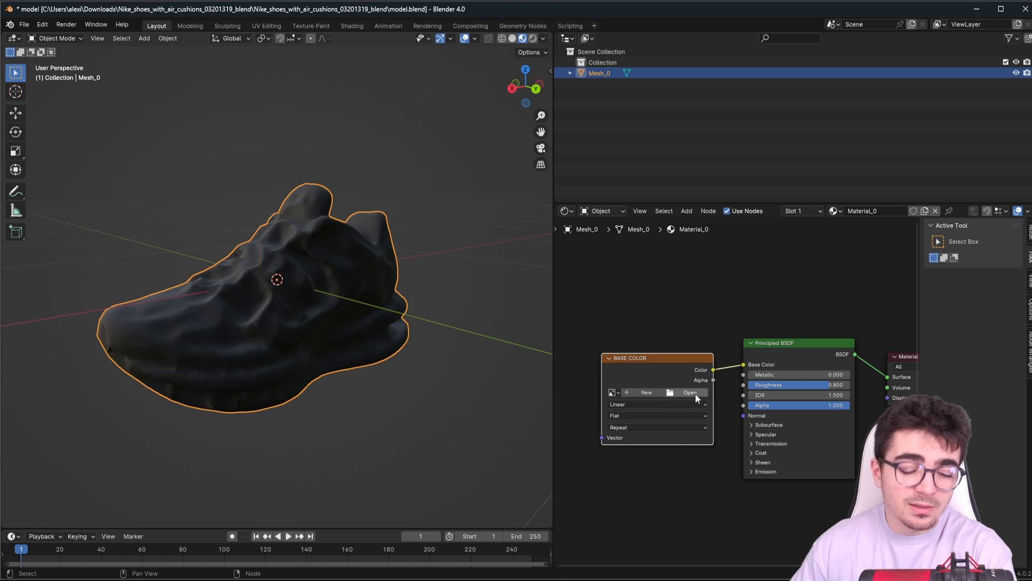
pyautogui.click(691, 392)
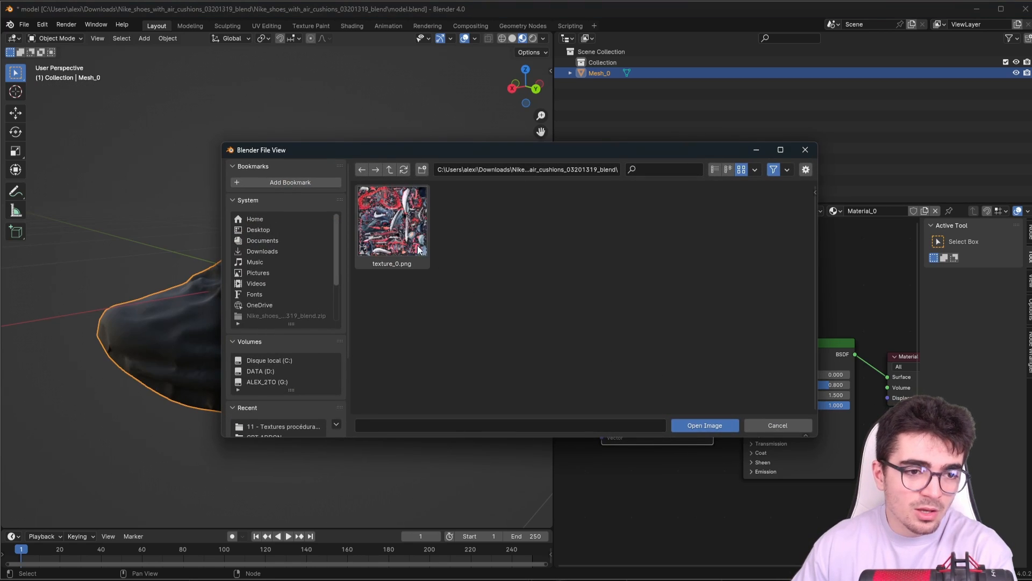
pyautogui.click(707, 425)
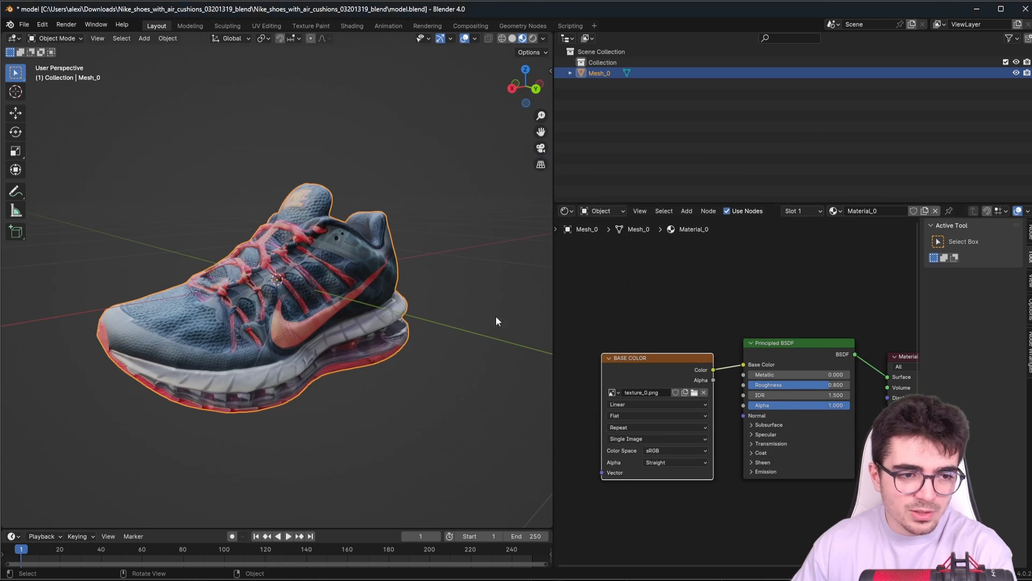
pyautogui.hotkey('alt', 'a')
pyautogui.moveTo(330, 260); pyautogui.dragTo(355, 205, button='middle')
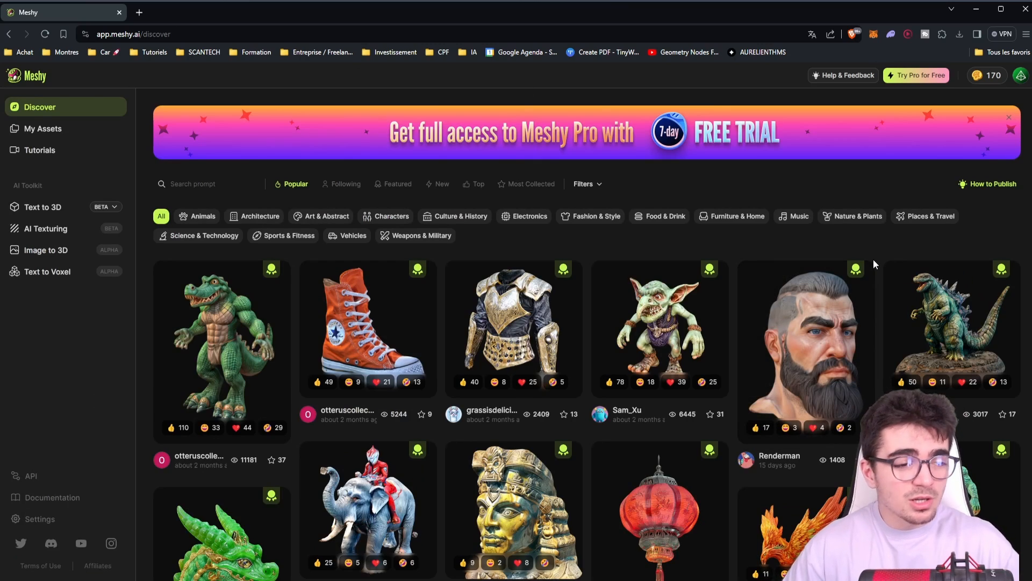
# Browse Meshy's Discover gallery, open the muscular crocodile model, inspect it from another angle and close its preview.
pyautogui.scroll(-4, 221, 258)
pyautogui.scroll(3, 214, 327)
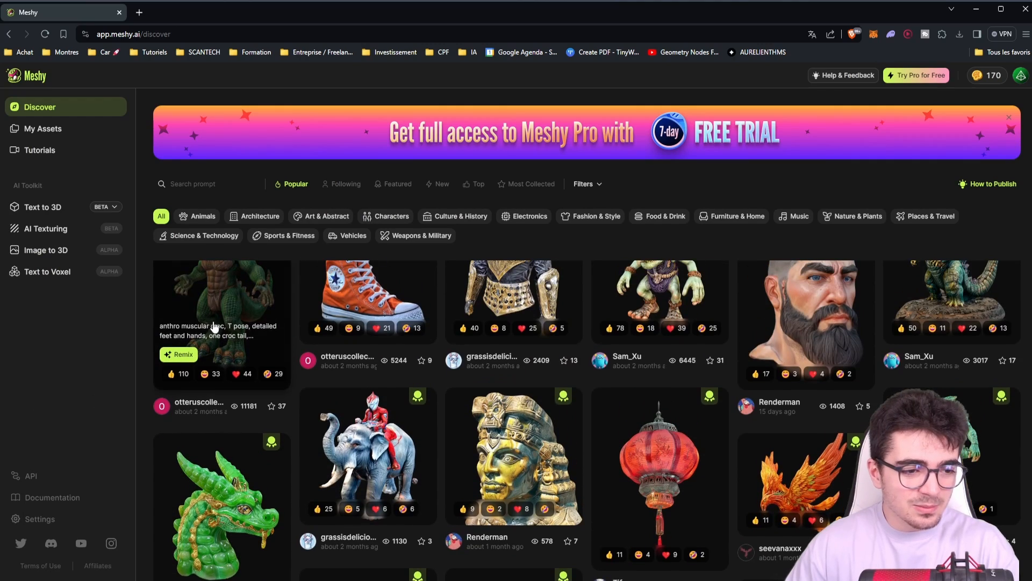
pyautogui.click(217, 321)
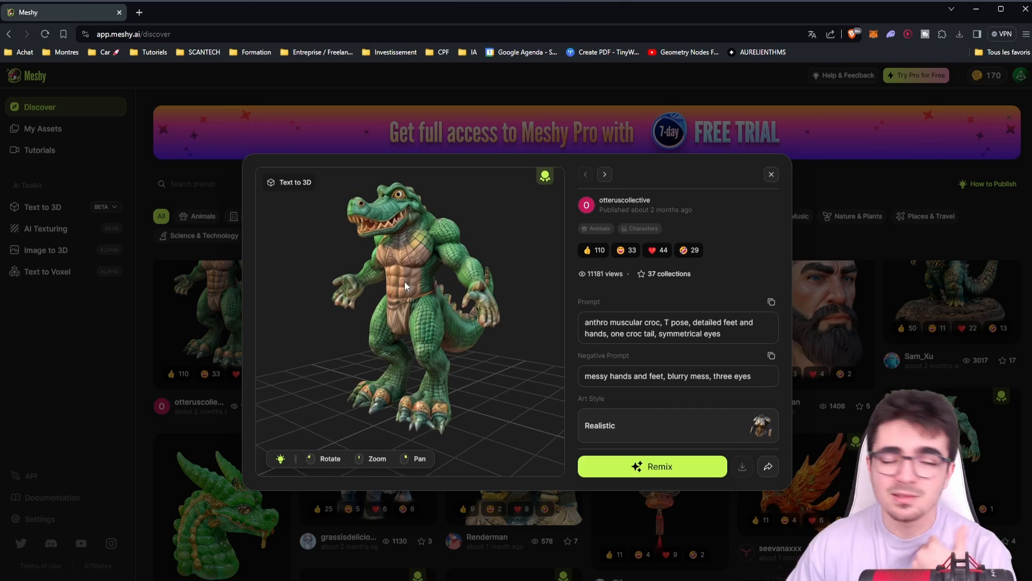
pyautogui.moveTo(404, 281)
pyautogui.mouseDown()
pyautogui.moveTo(540, 292)
pyautogui.moveTo(570, 269)
pyautogui.moveTo(417, 279)
pyautogui.moveTo(380, 295)
pyautogui.moveTo(401, 285)
pyautogui.mouseUp()
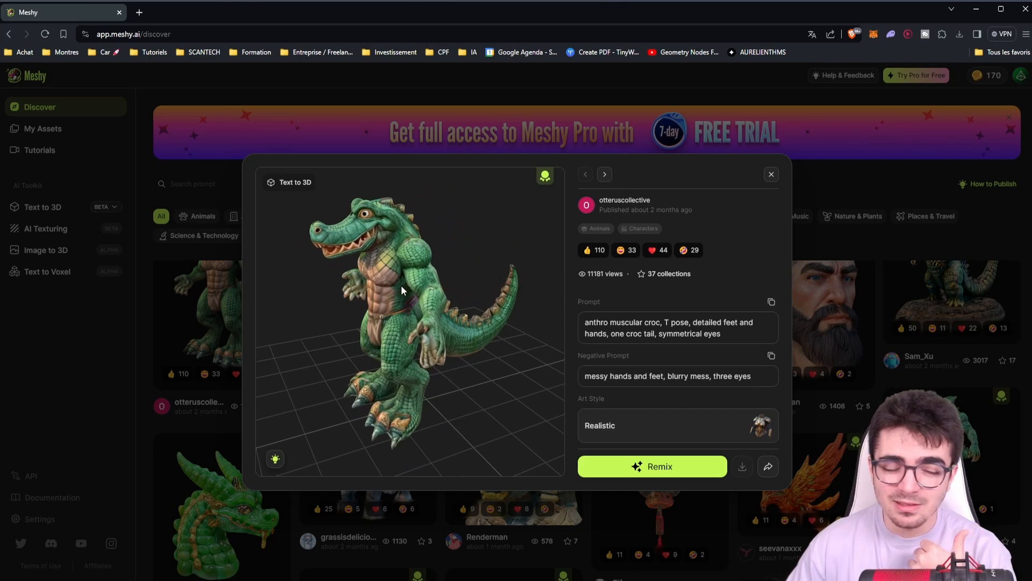
pyautogui.click(771, 175)
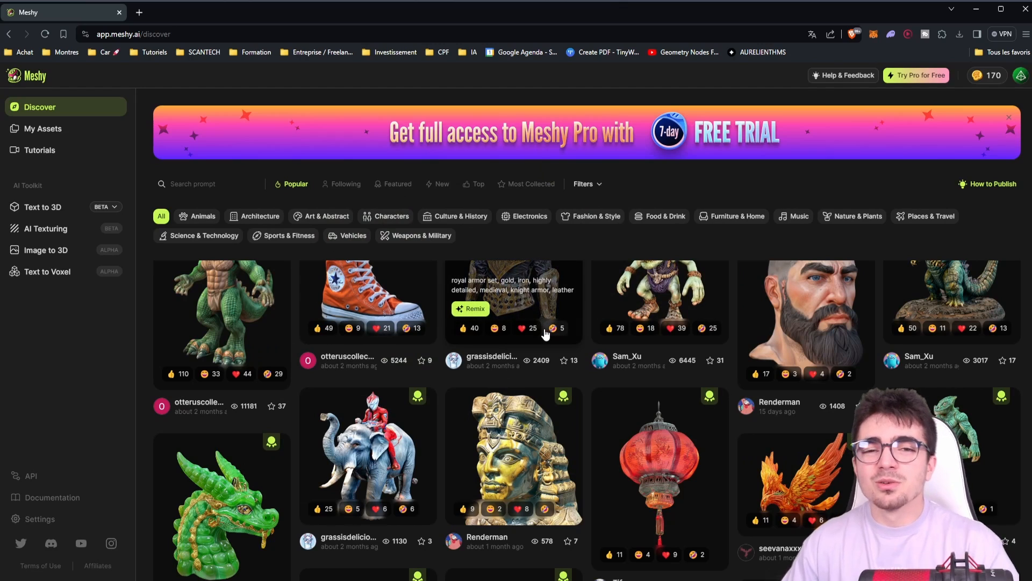